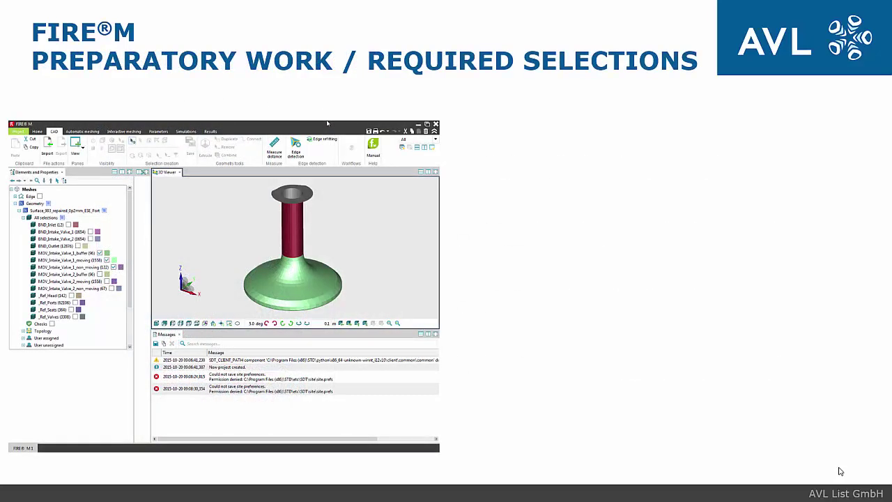
Step: Reveal the Non moving, Buffer and Moving bullets on the moving-selections slide
key(Right)
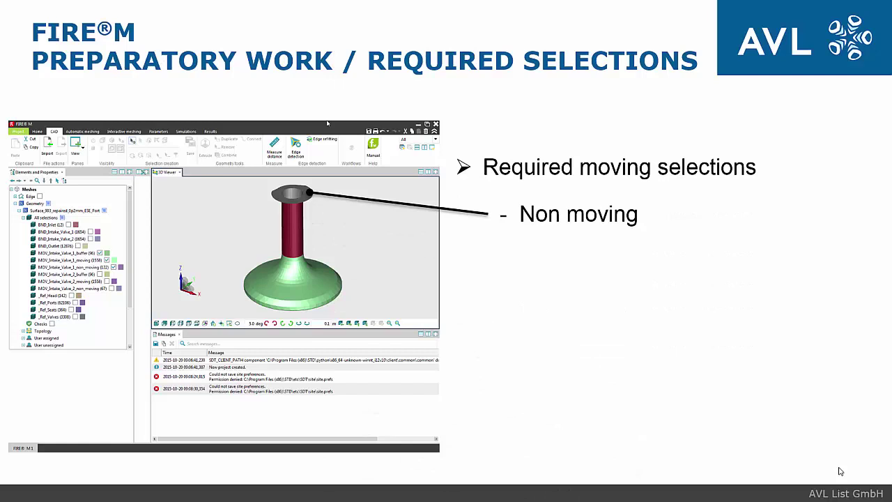
key(Right)
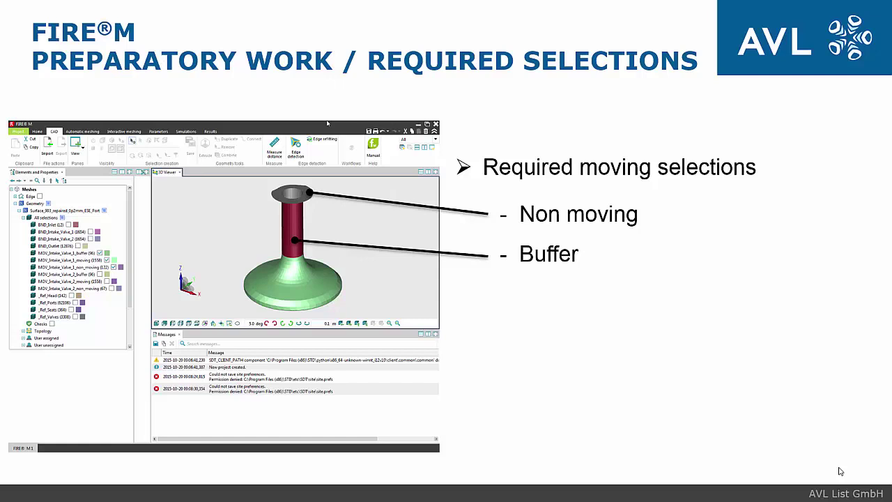
key(Right)
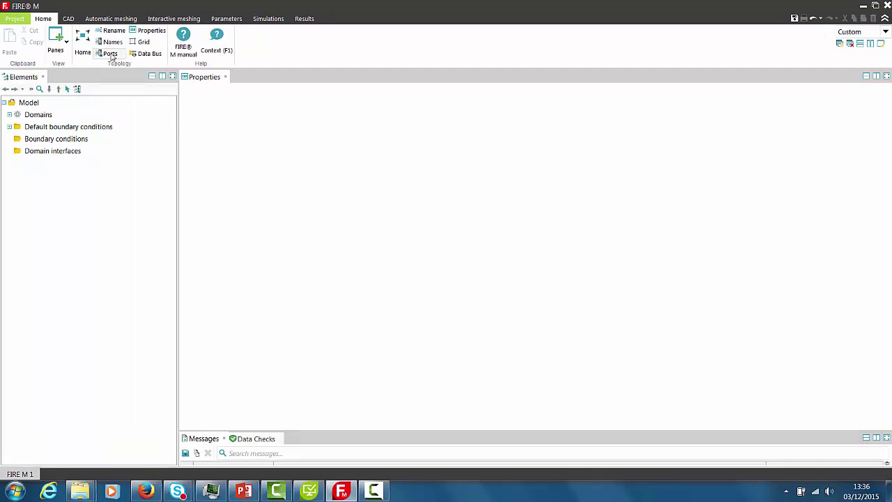
Step: Import the Surface_0p2mm_ESE_Port.flm surface mesh and view its stats under Geometry
click(72, 21)
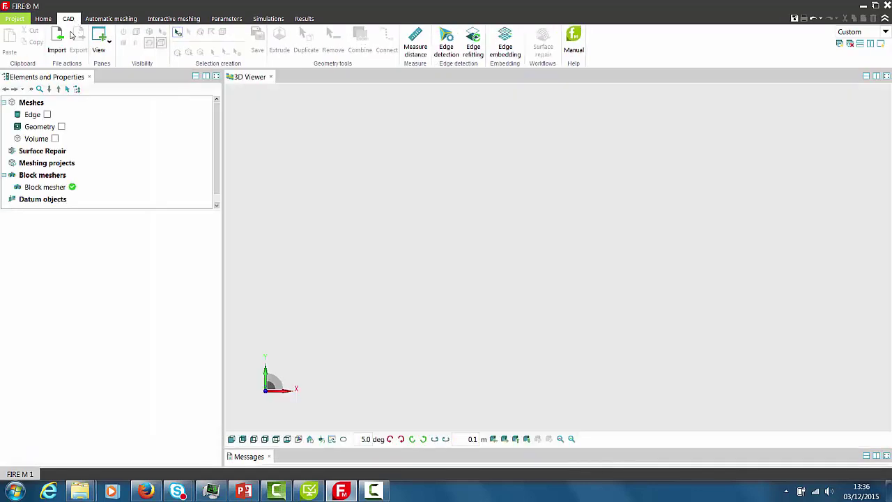
click(60, 37)
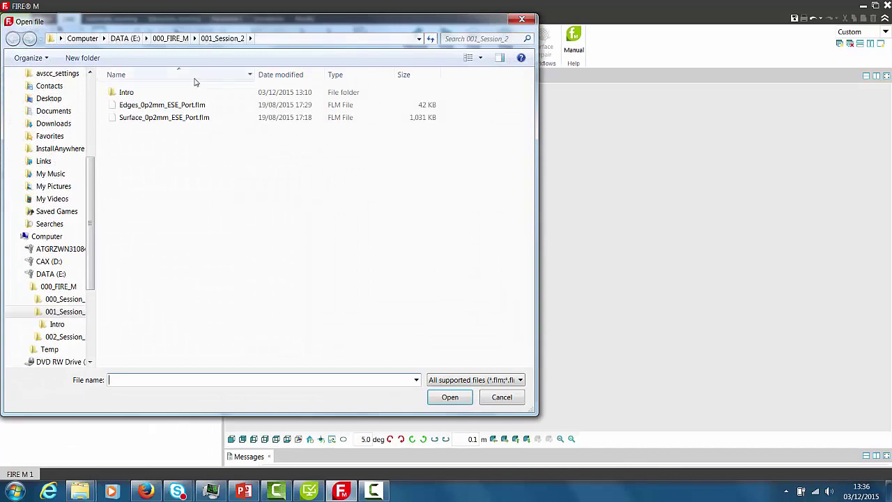
click(171, 119)
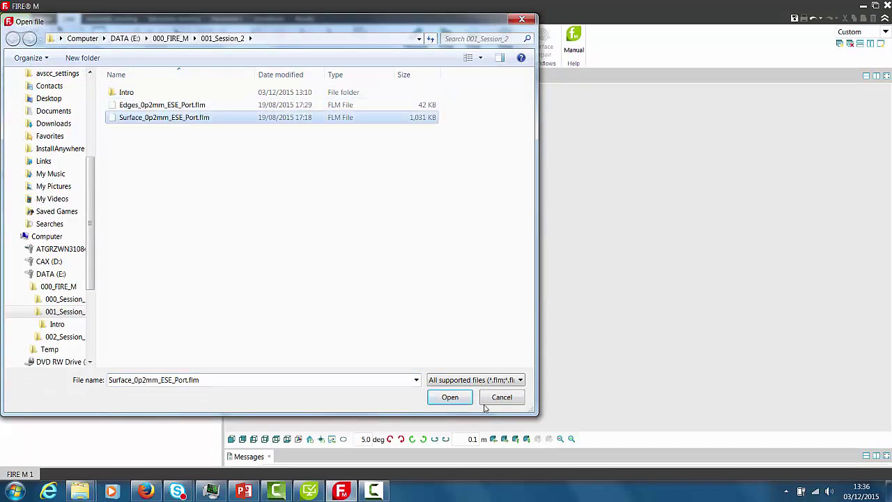
click(450, 397)
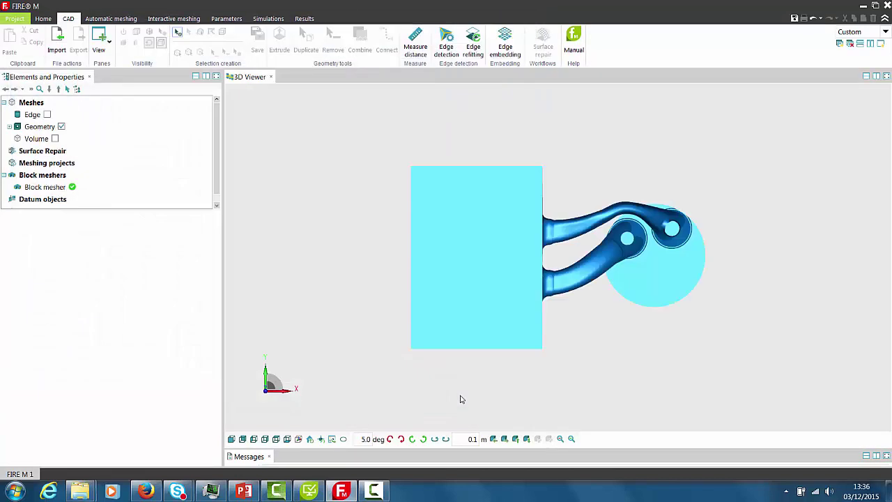
drag(544, 345, 470, 369)
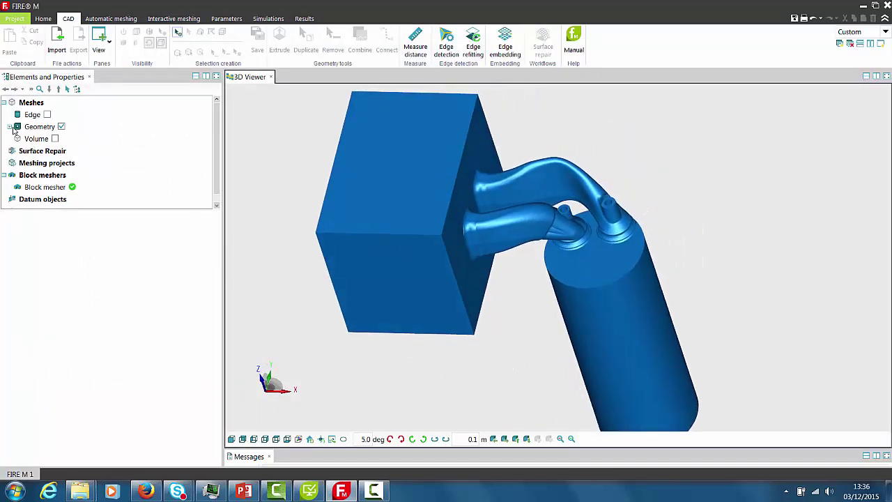
click(9, 127)
click(31, 140)
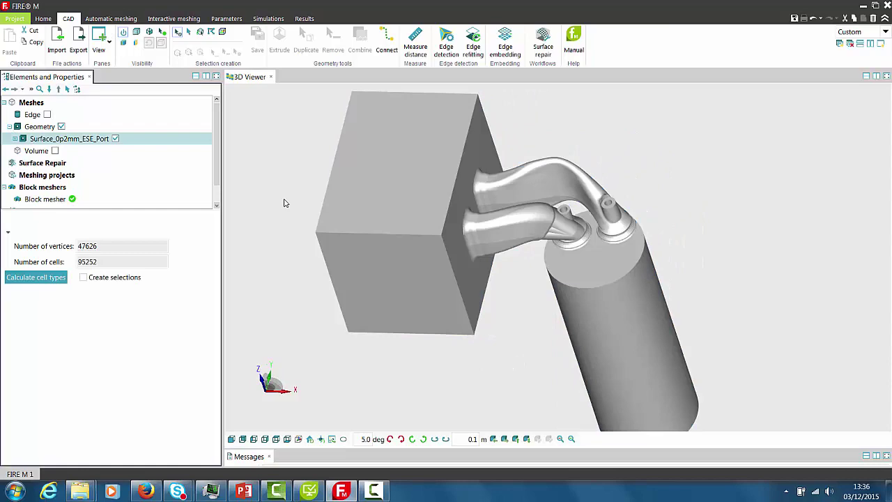
drag(283, 201, 271, 207)
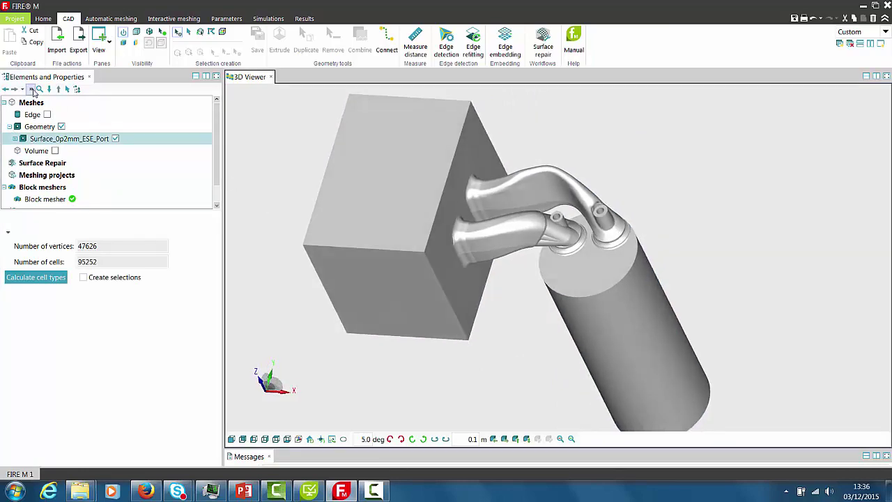
Step: Import the Edges_0p2mm_ESE_Port.flm edge mesh and expand the Edge group
click(56, 44)
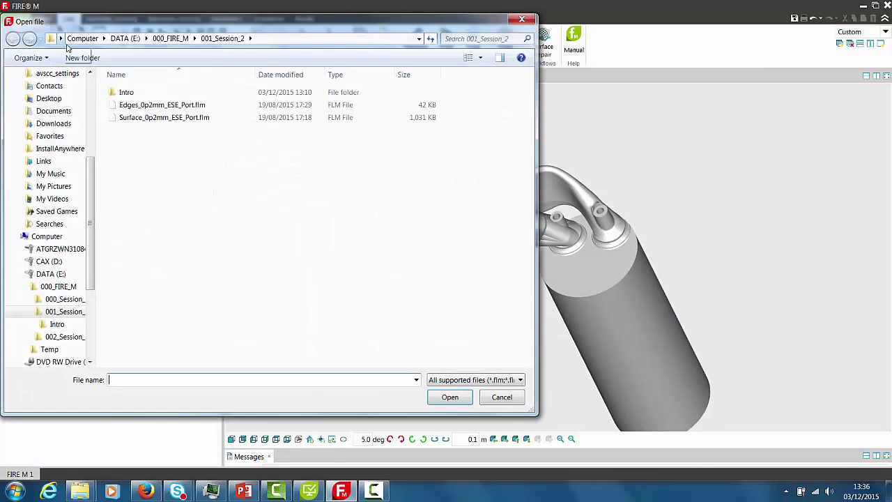
click(135, 109)
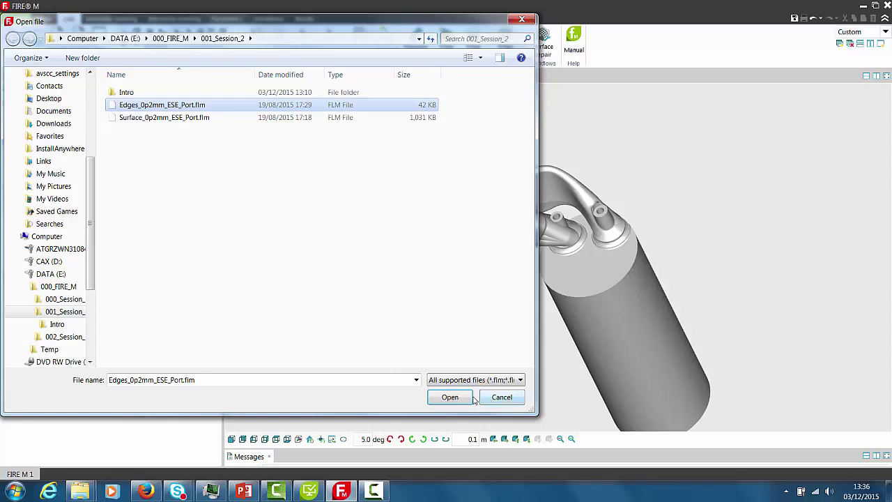
click(450, 397)
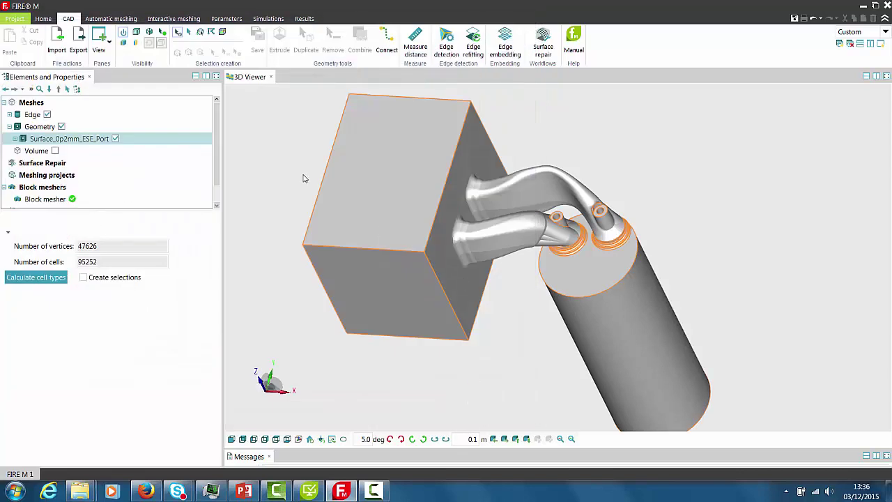
click(9, 115)
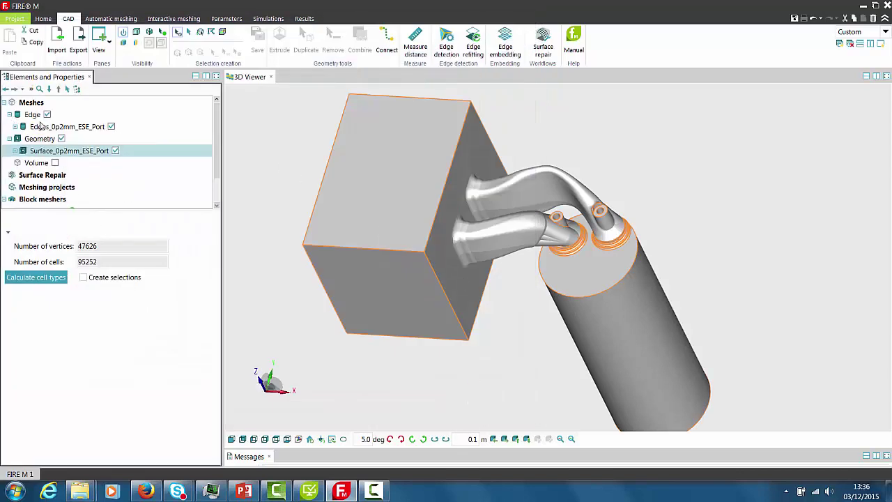
Step: Save the project as FIRE M 1 and switch to the Automatic meshing tools
click(42, 126)
click(795, 18)
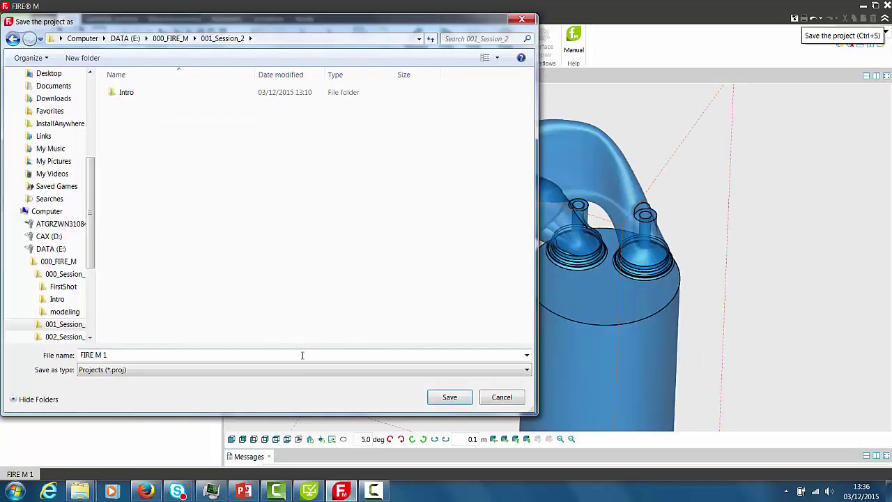
click(464, 398)
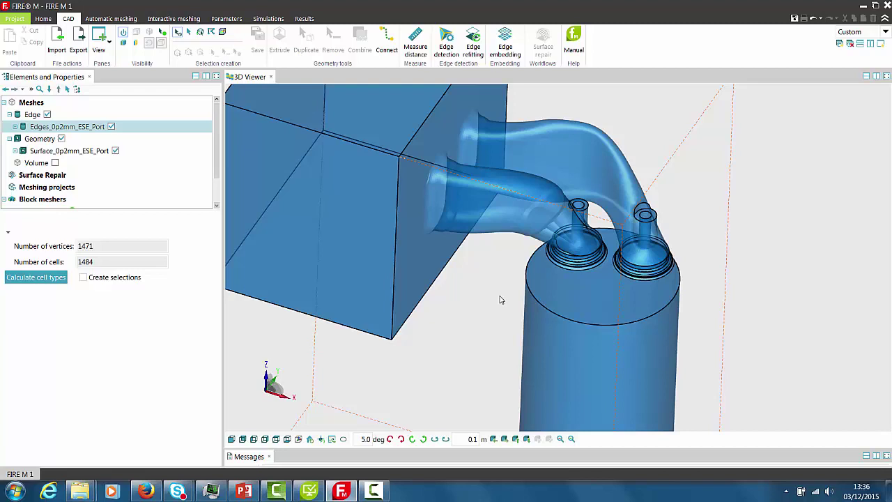
drag(499, 300, 488, 306)
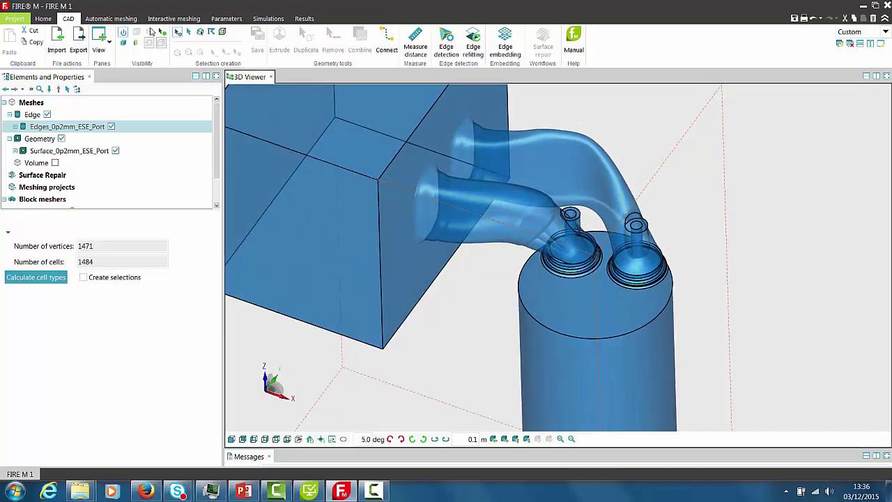
click(133, 20)
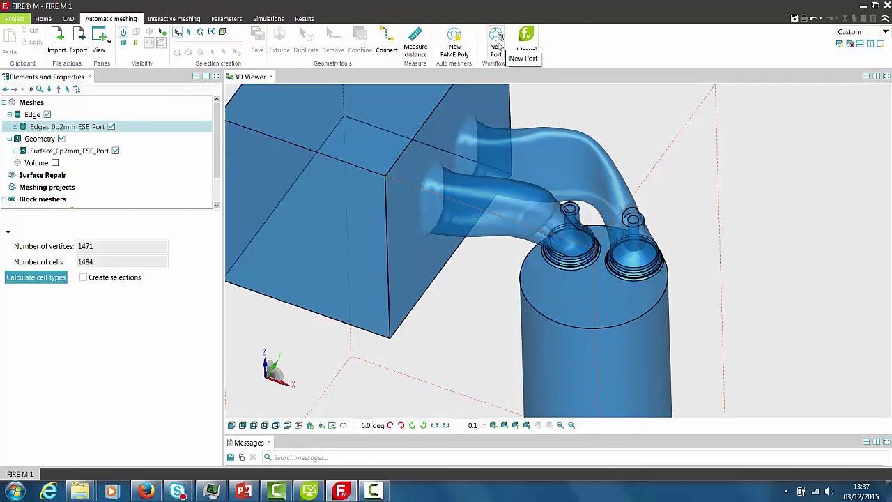
Step: Start a new Port workflow using Surface_0p2mm_ESE_Port and Edges_0p2mm_ESE_Port, and analyze the valve axes
click(497, 41)
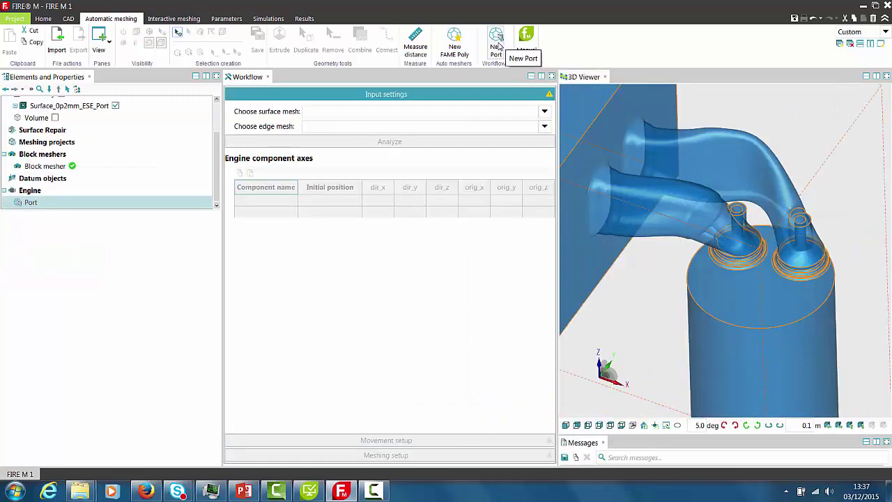
click(544, 112)
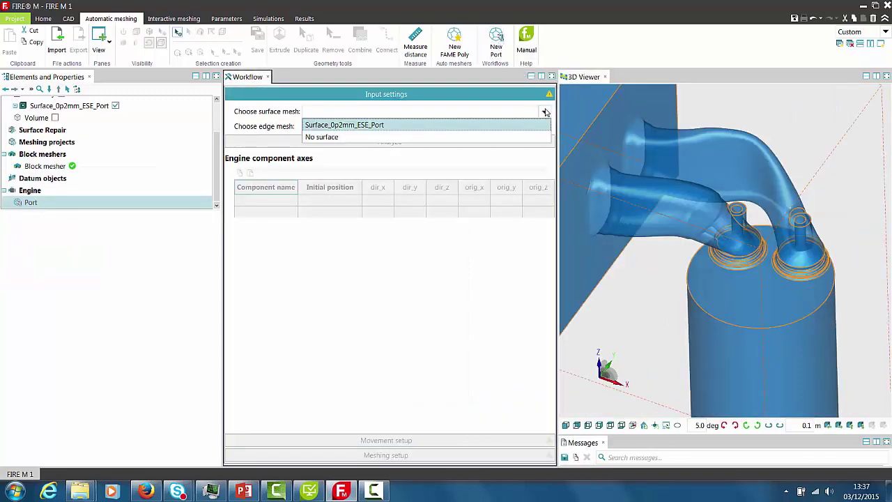
click(534, 126)
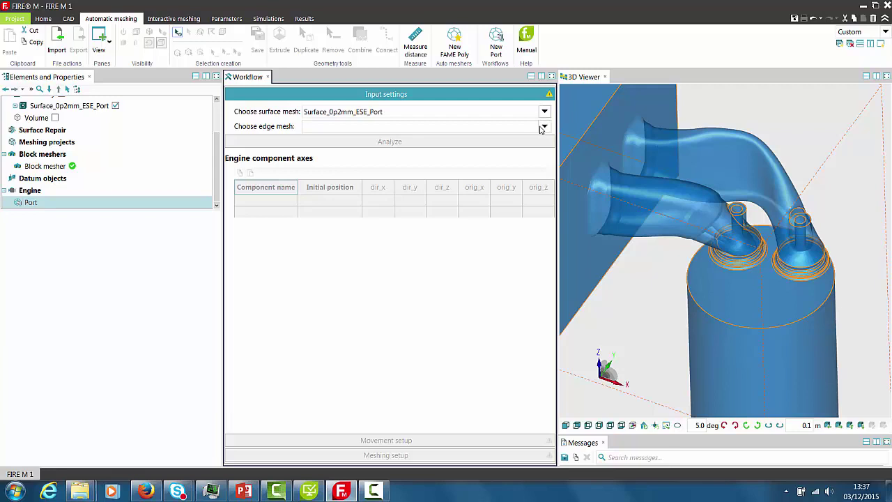
click(545, 128)
click(536, 142)
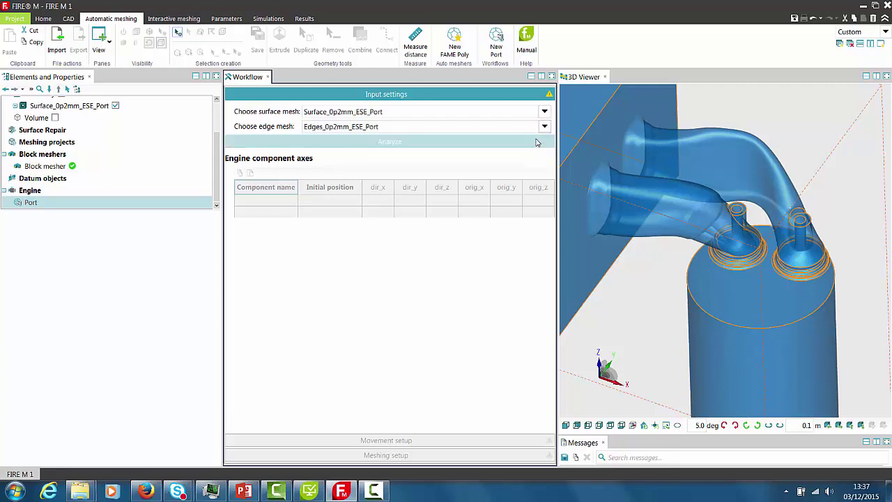
click(387, 143)
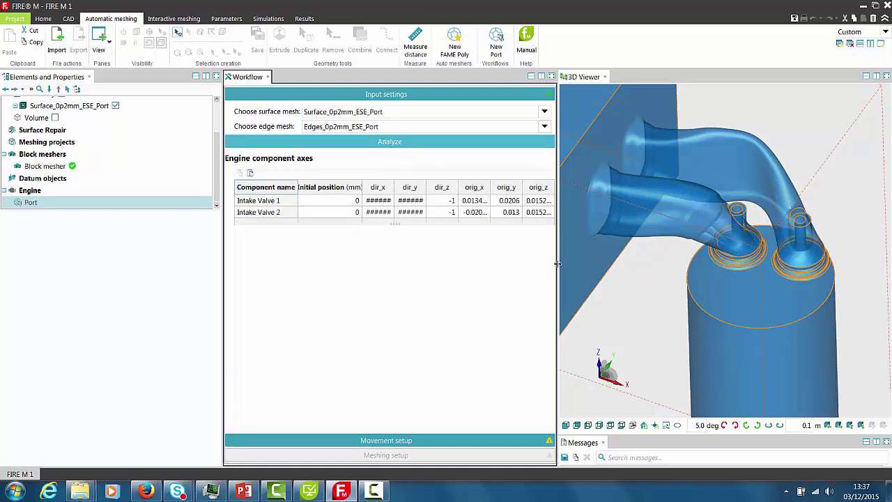
drag(557, 264, 593, 263)
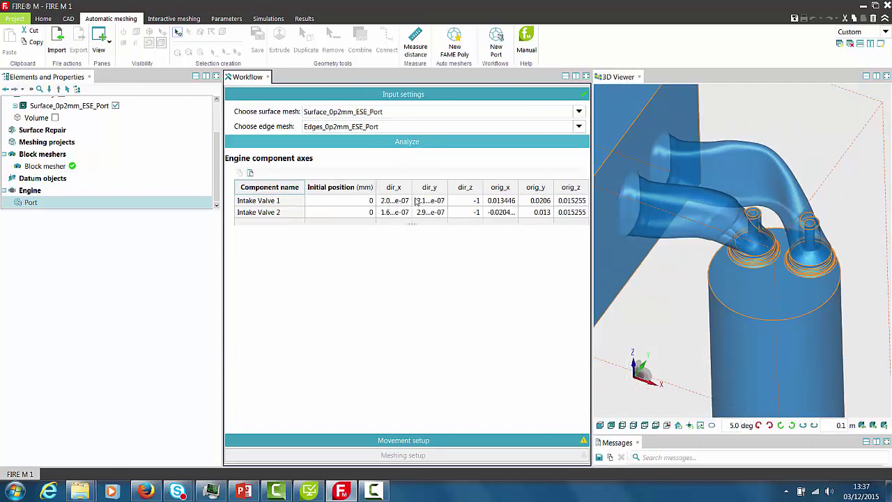
Step: Set the intake valves' initial position to 0.2 mm in the engine component axes table
click(371, 201)
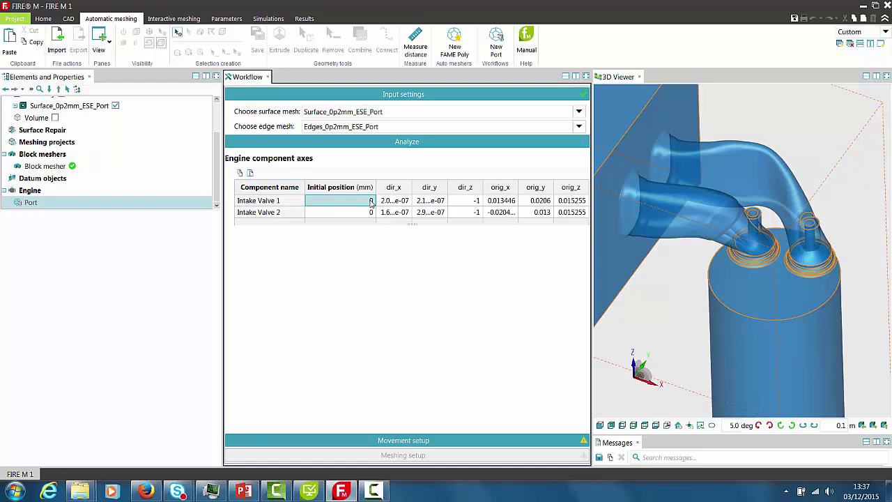
click(370, 201)
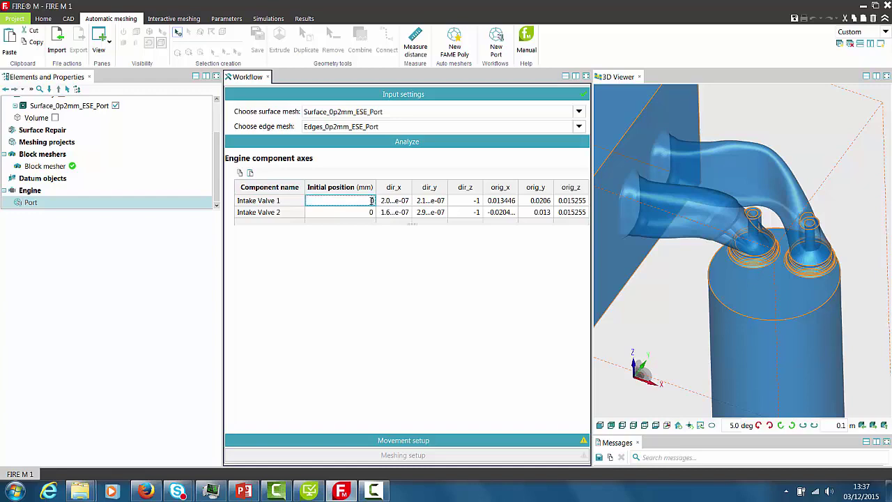
click(372, 201)
text(.2)
click(373, 213)
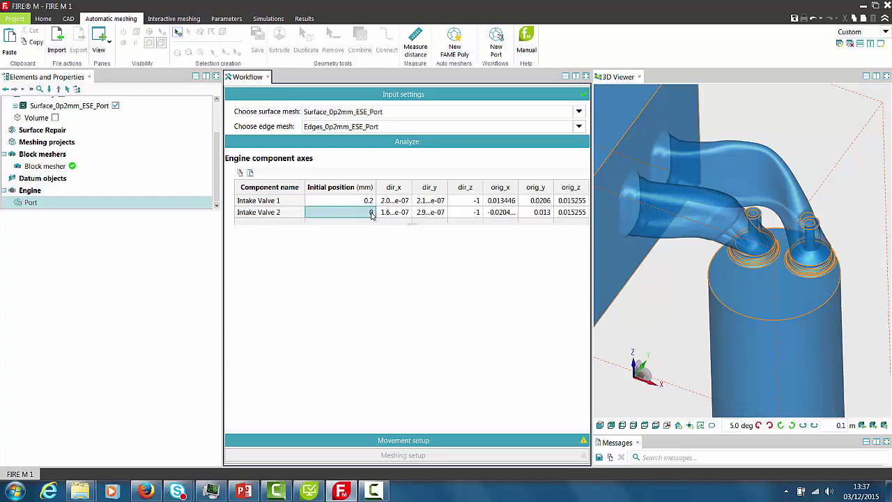
click(373, 213)
key(Return)
Step: Add three valve-lift positions with Intake Valve 1 lifts of 2, 4 and 6 mm
click(421, 440)
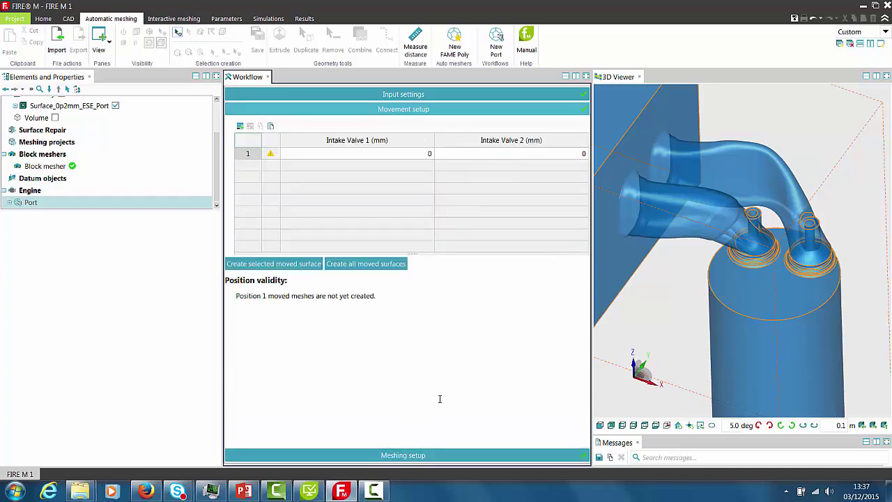
click(241, 129)
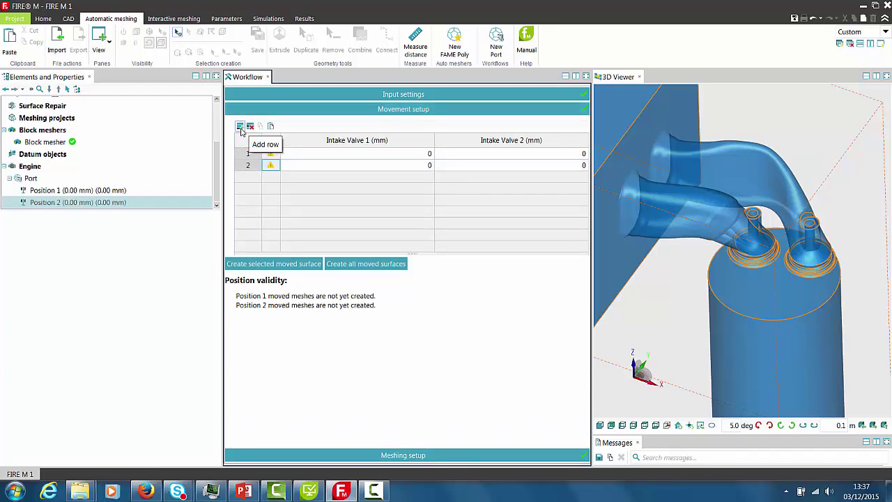
click(240, 129)
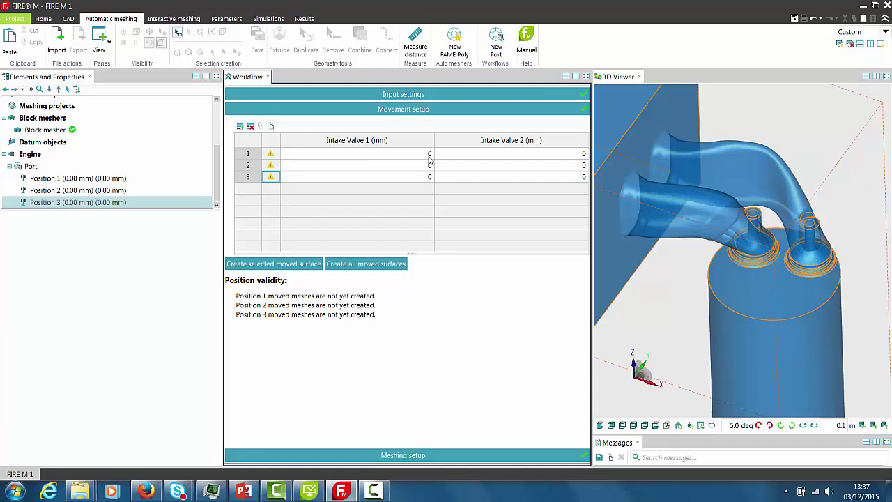
click(430, 157)
click(431, 154)
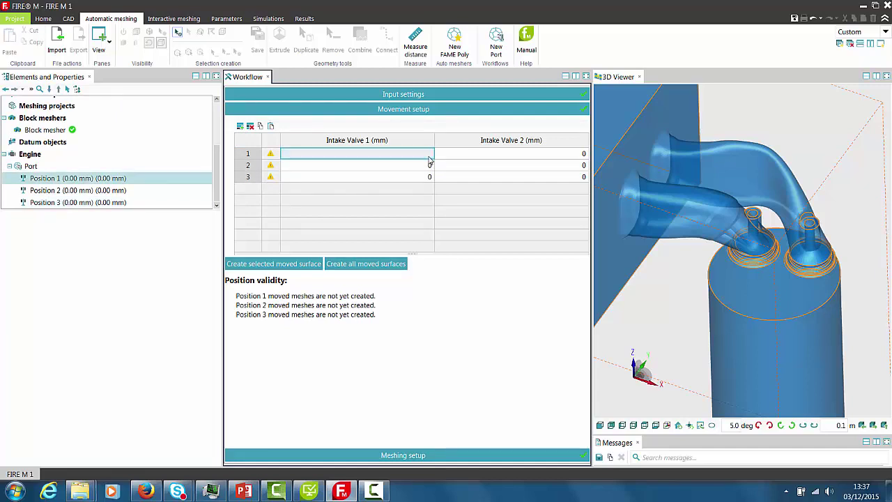
text(2)
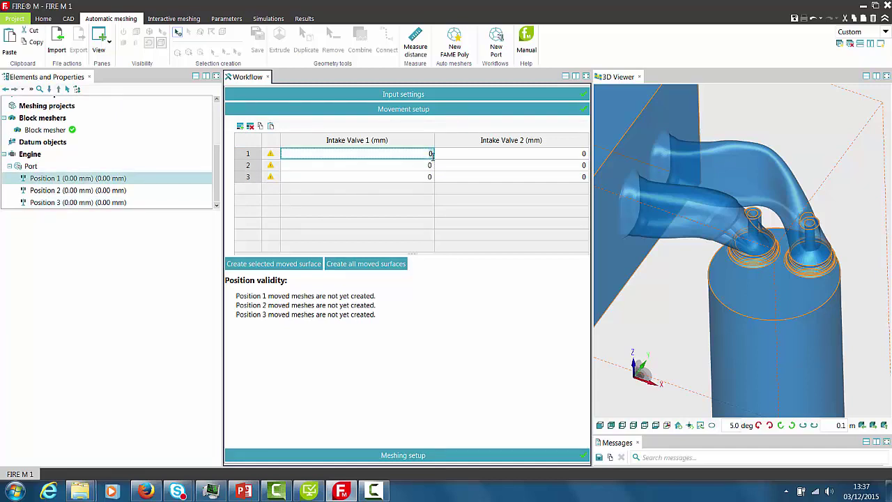
click(430, 166)
click(430, 166)
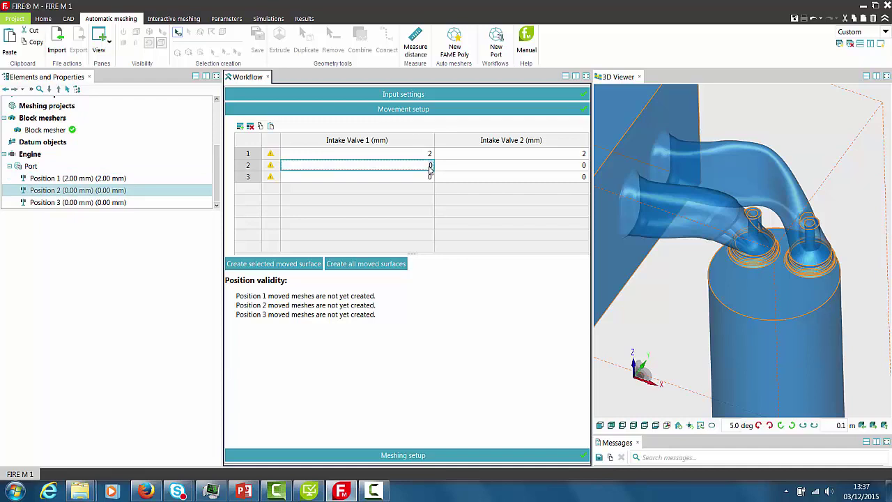
text(4)
click(430, 178)
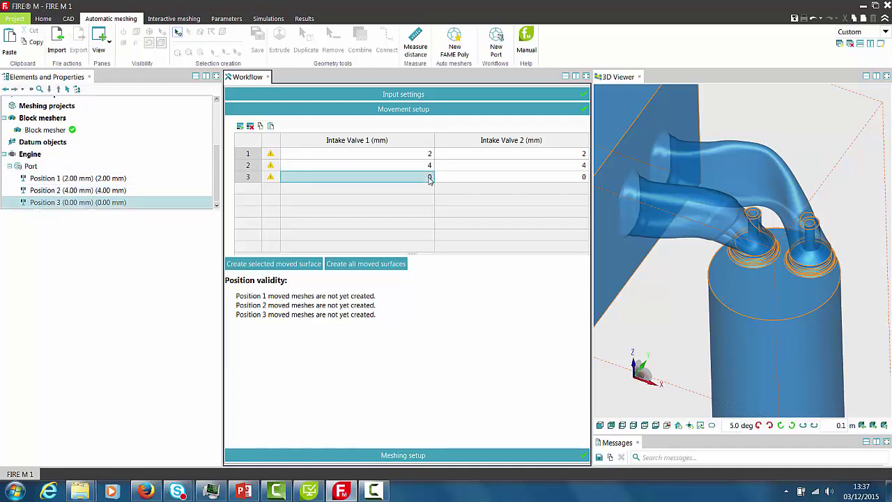
click(431, 177)
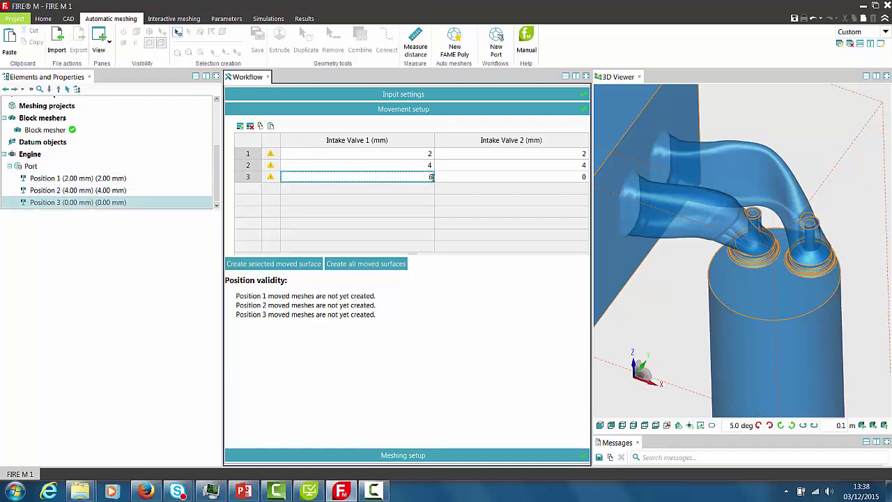
text(6)
click(464, 181)
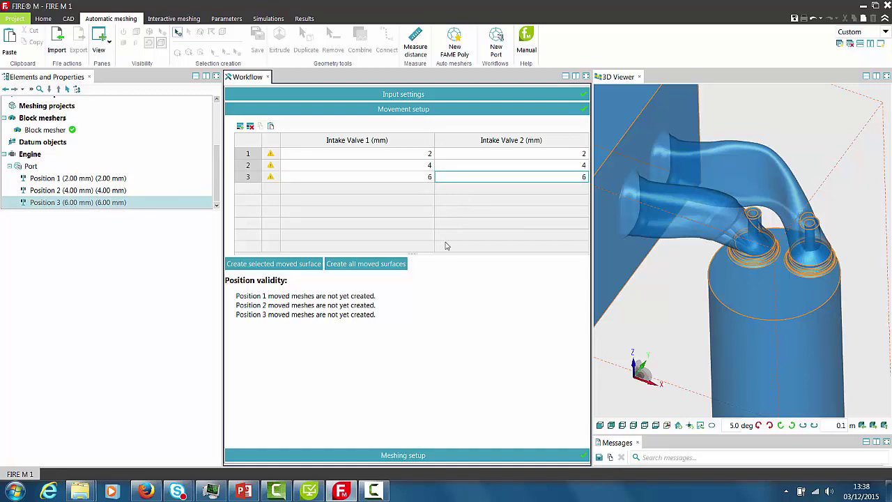
Step: Create the moved surfaces for all positions and add a new Port Polymesher
click(381, 264)
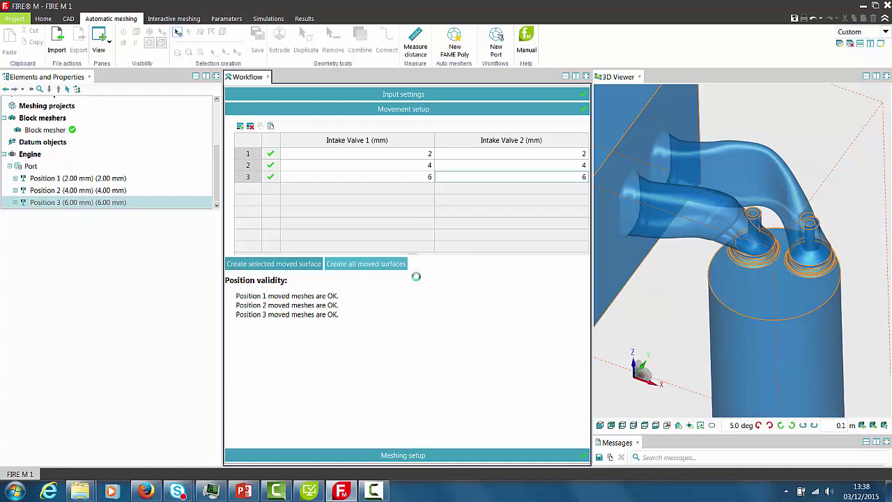
click(428, 457)
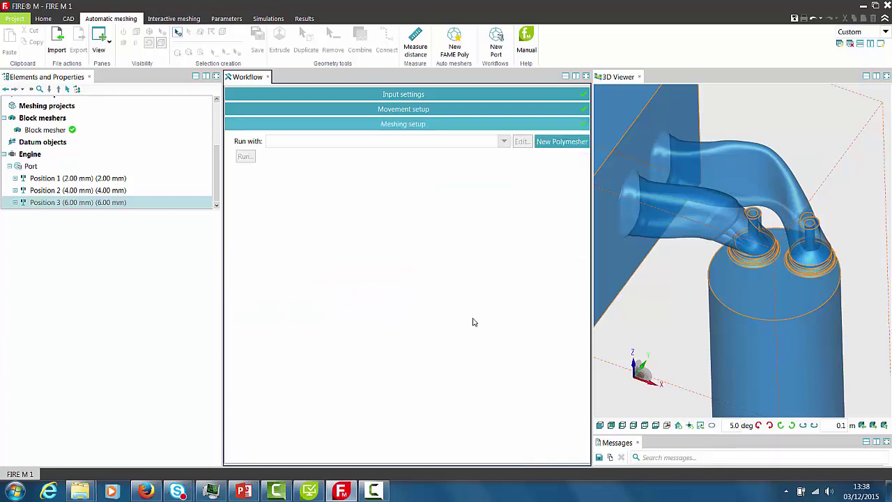
click(562, 145)
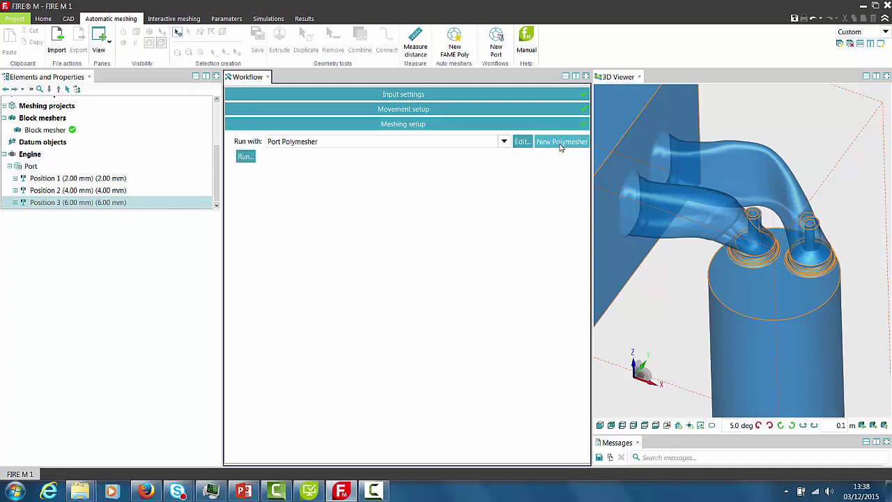
Step: Analyze the port geometry in the Port Polymesher settings, passing the edge fitting check
click(524, 143)
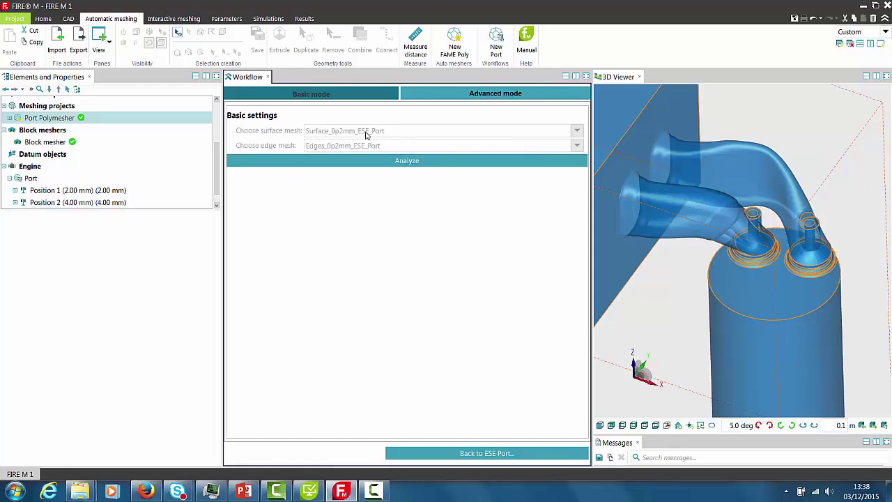
click(408, 161)
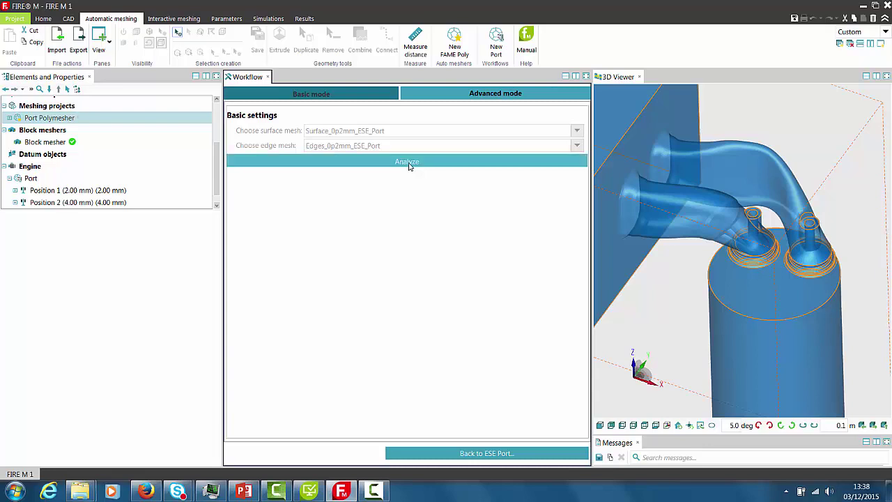
click(410, 163)
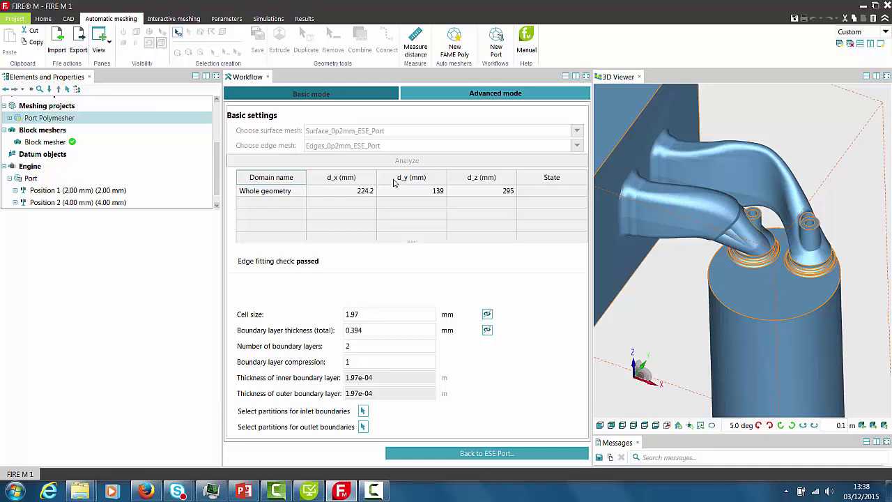
Step: Set the Port Polymesher cell size to 3.5 mm and boundary layer thickness to 0.2 mm
click(368, 315)
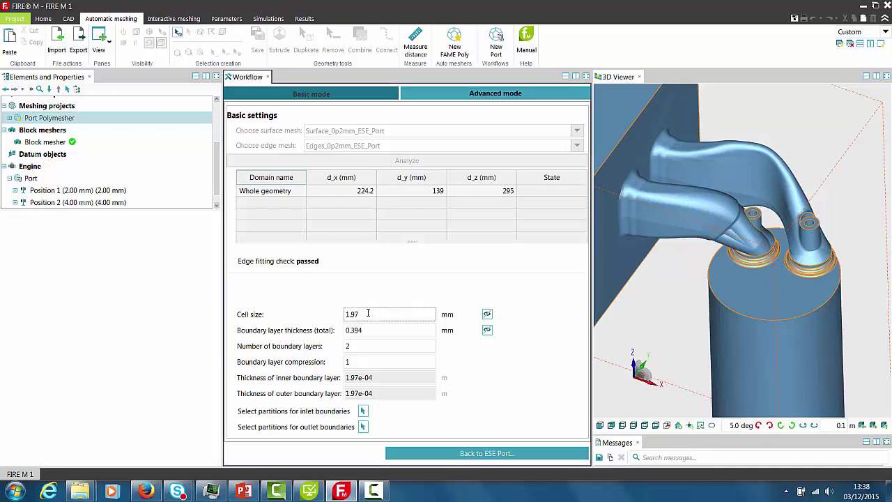
key(BackSpace)
text(3.5)
click(371, 330)
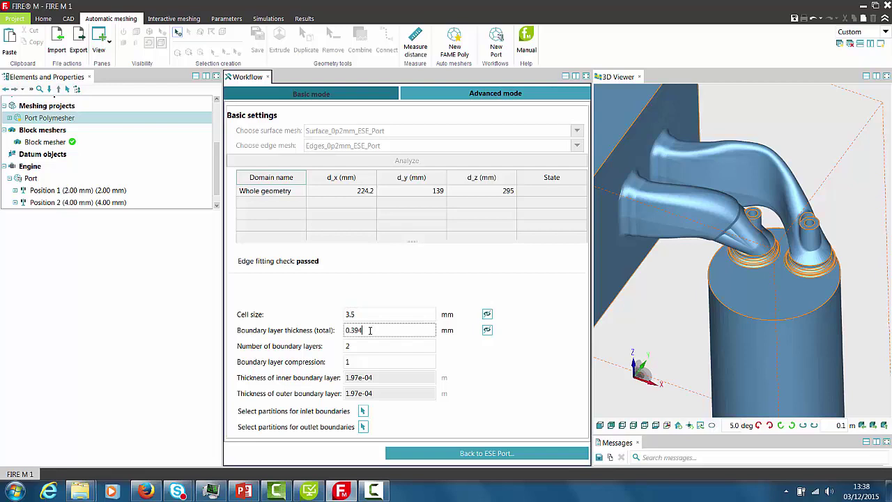
key(BackSpace)
text(2)
click(717, 328)
Step: Assign box face CONN_2 as the inlet and cylinder end CONN_36 as the outlet
drag(711, 334, 749, 253)
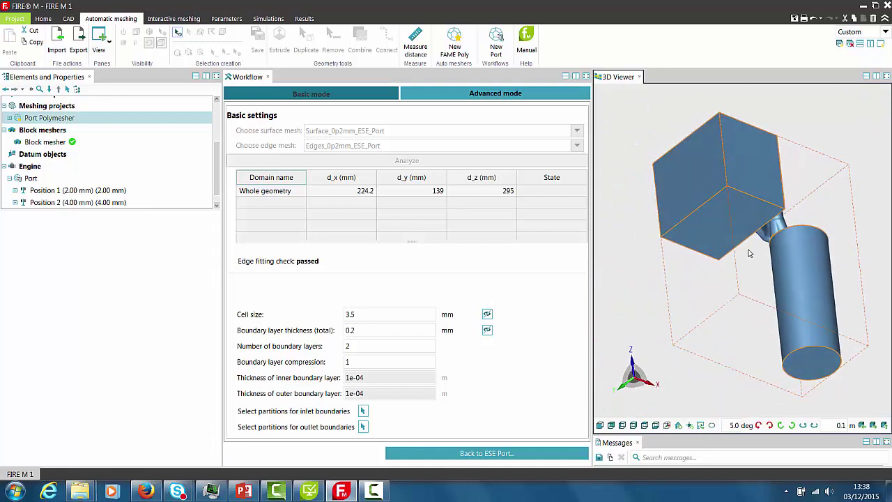
click(362, 411)
click(694, 168)
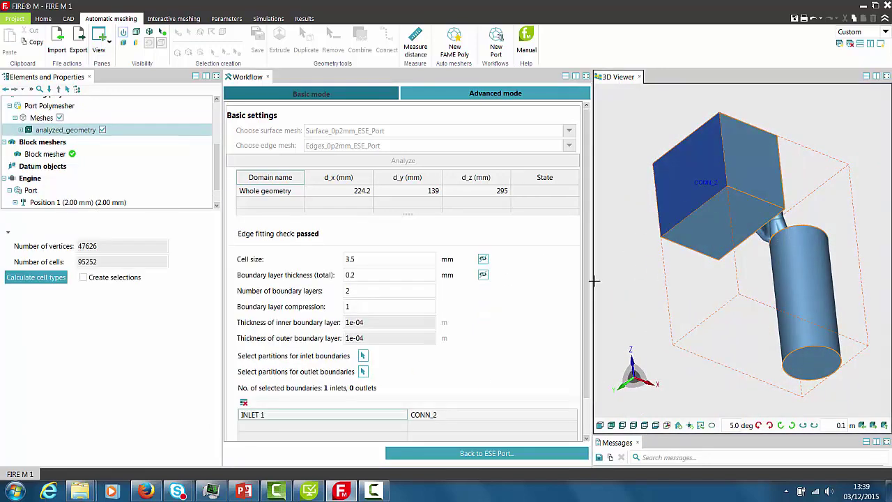
click(363, 372)
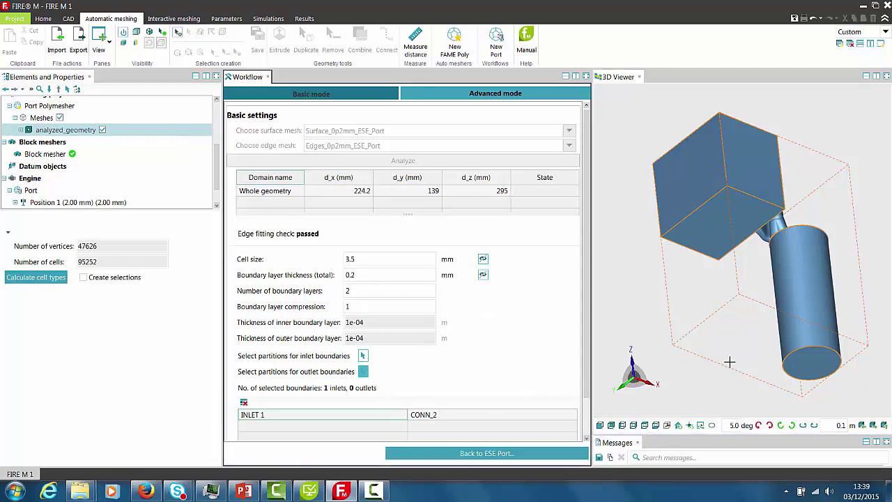
click(813, 362)
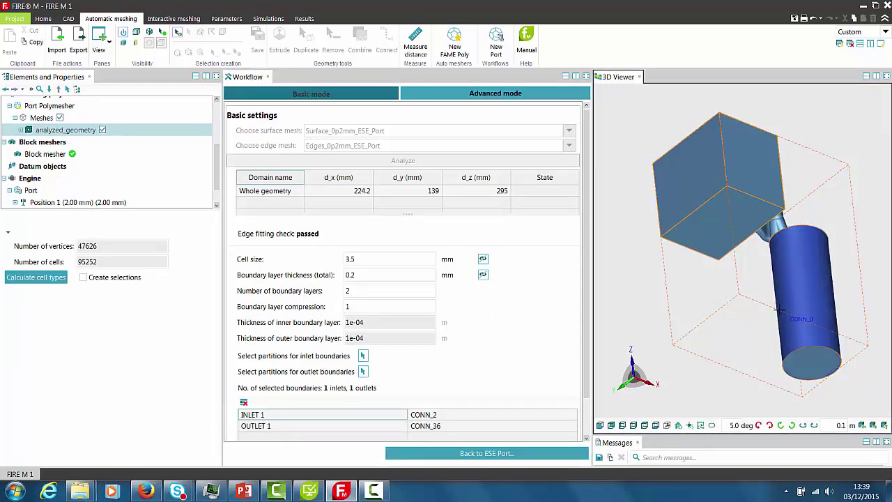
Step: Run polymesh creation for all three Position cases of the port workflow
click(518, 455)
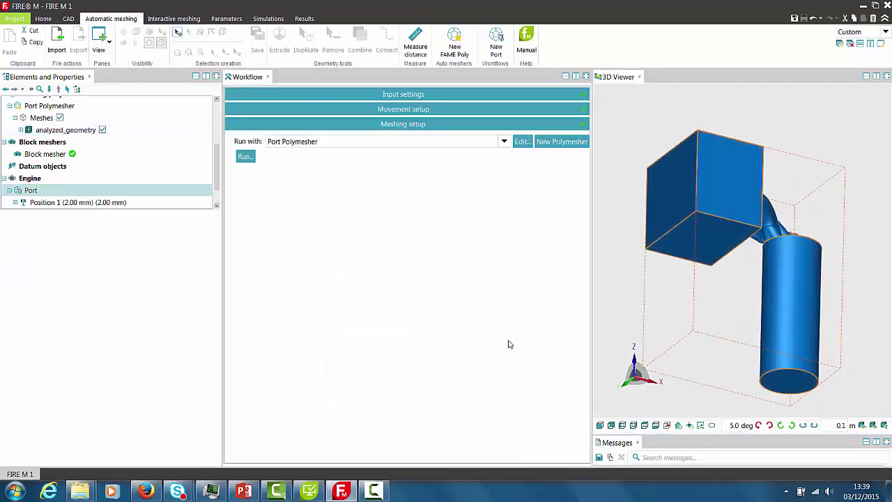
click(245, 158)
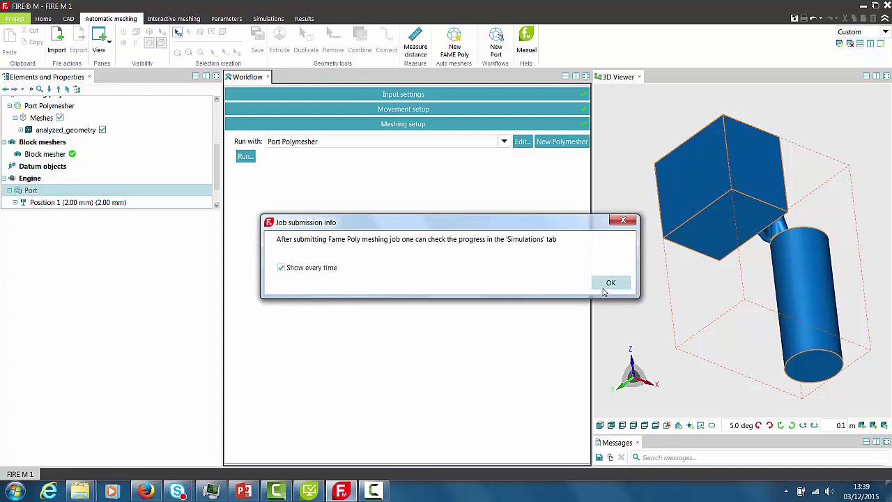
click(606, 283)
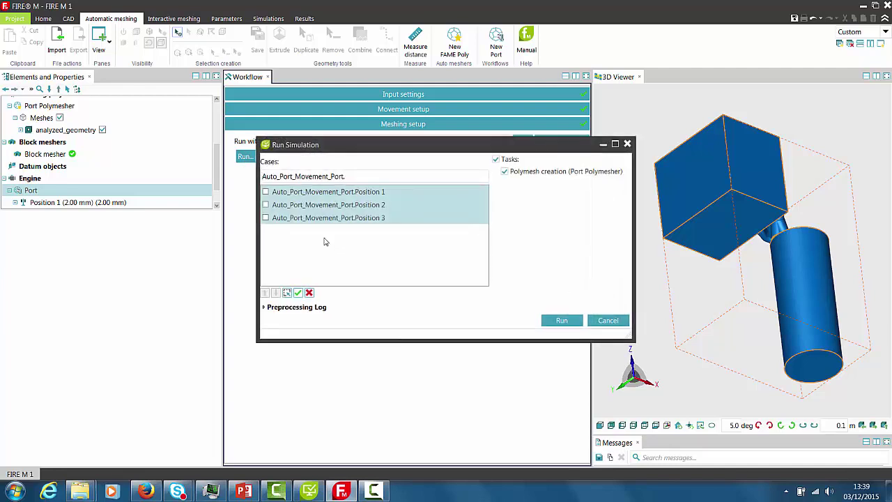
click(266, 191)
click(564, 322)
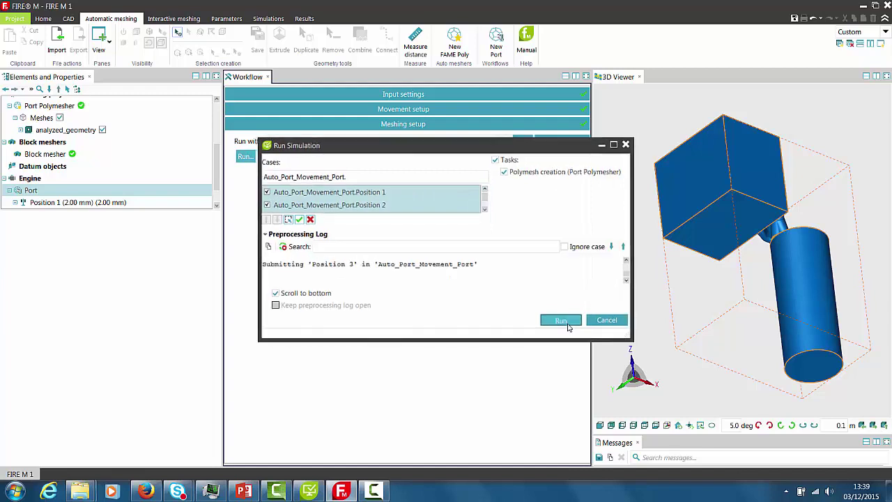
Step: Monitor the job overview until all three polymesh jobs reach 100 % completed
click(273, 19)
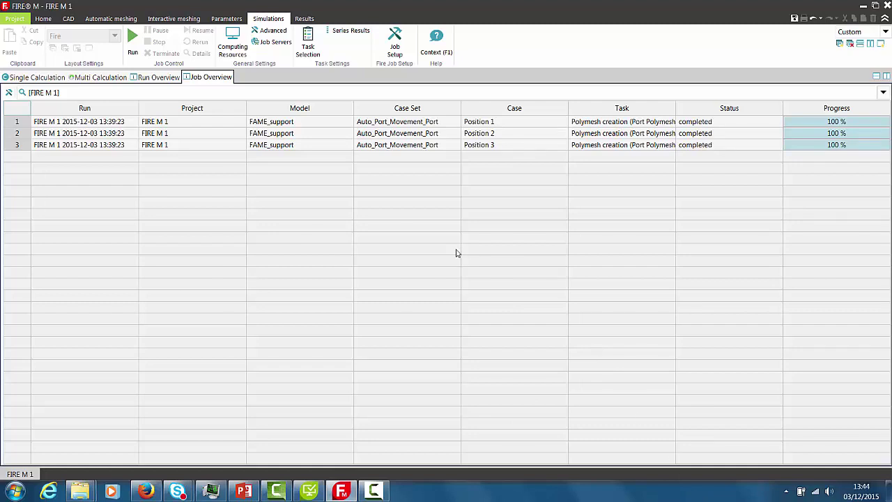
Step: Import Position_1's famepoly_mesher.Port_Polymesher.flm from simulation > FIRE_M_1 and show its mesh edges
click(112, 21)
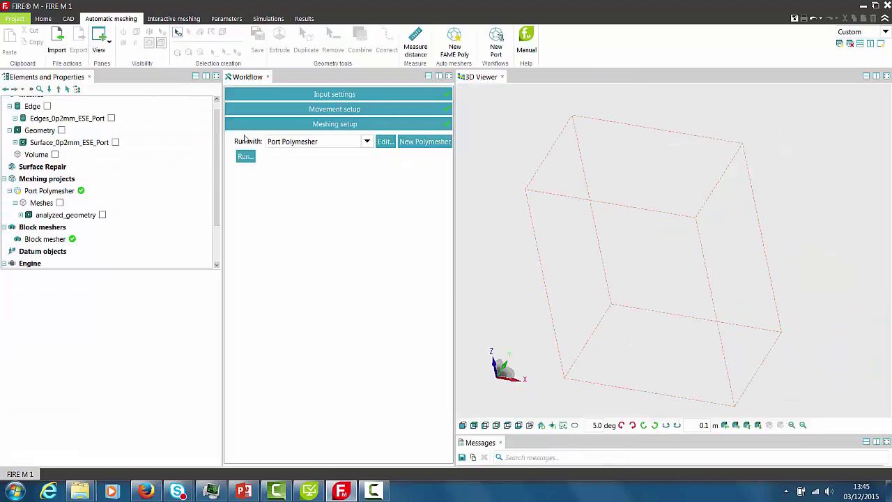
click(58, 39)
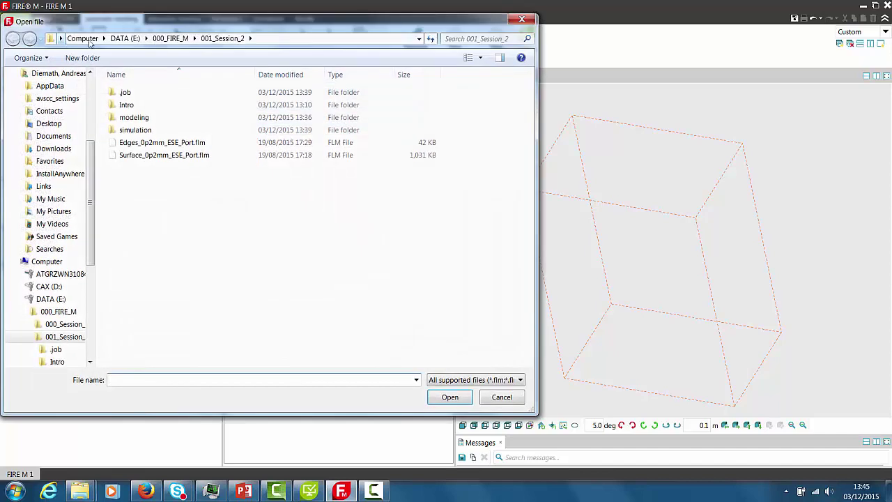
double_click(136, 131)
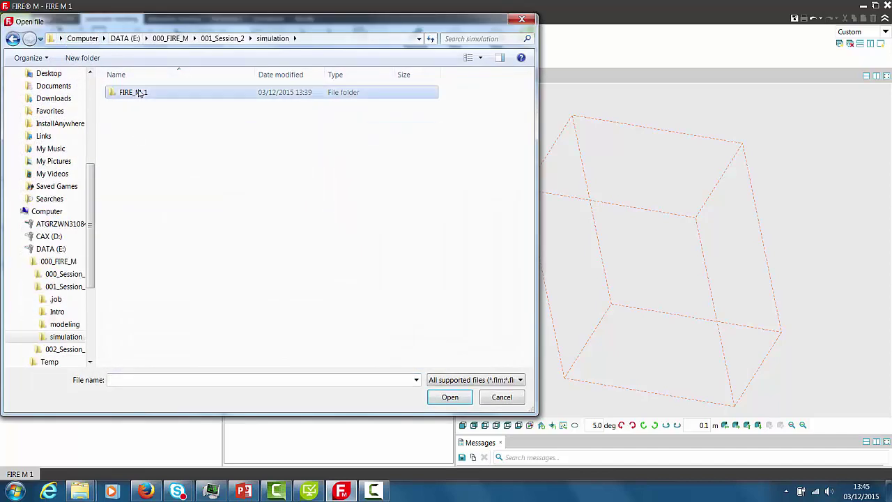
double_click(137, 92)
double_click(256, 75)
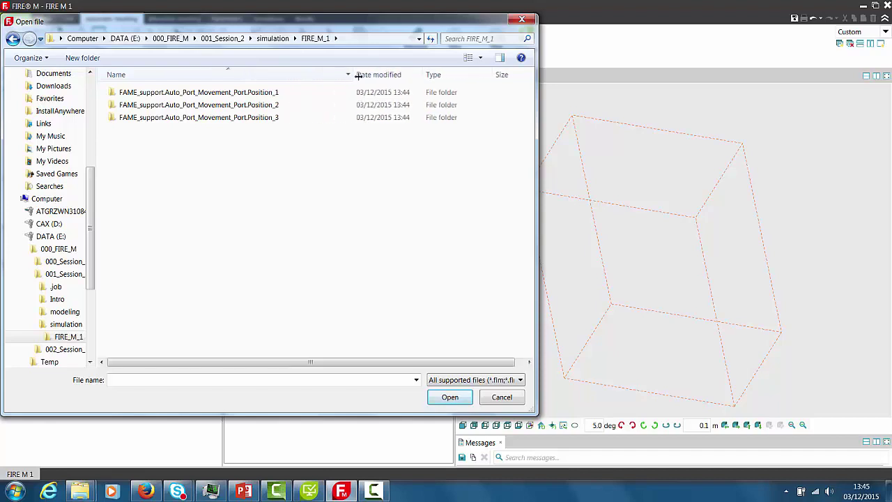
double_click(259, 94)
click(216, 106)
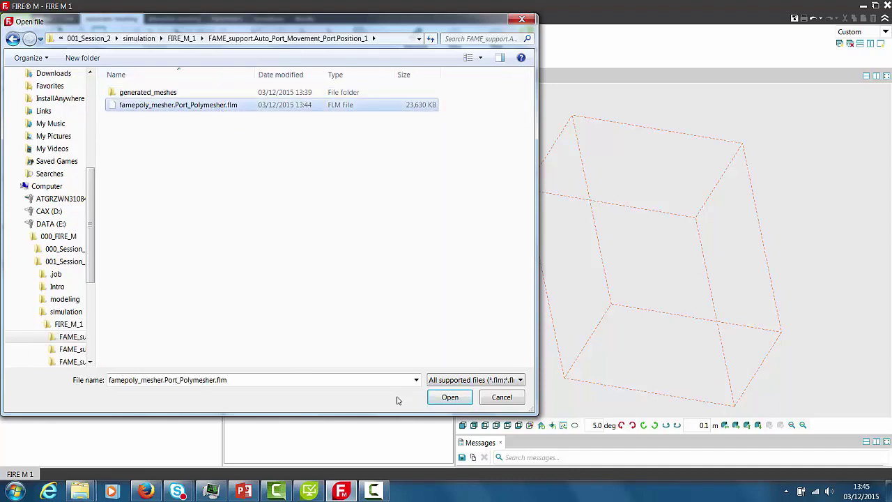
click(452, 399)
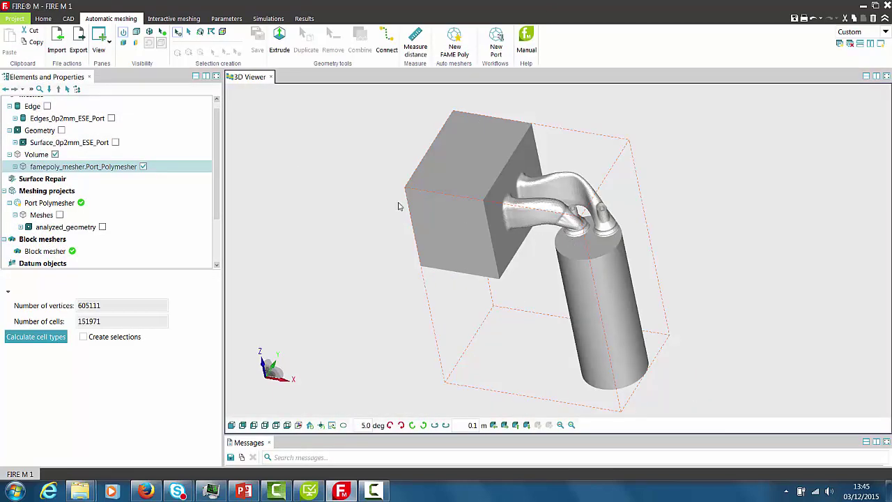
click(136, 33)
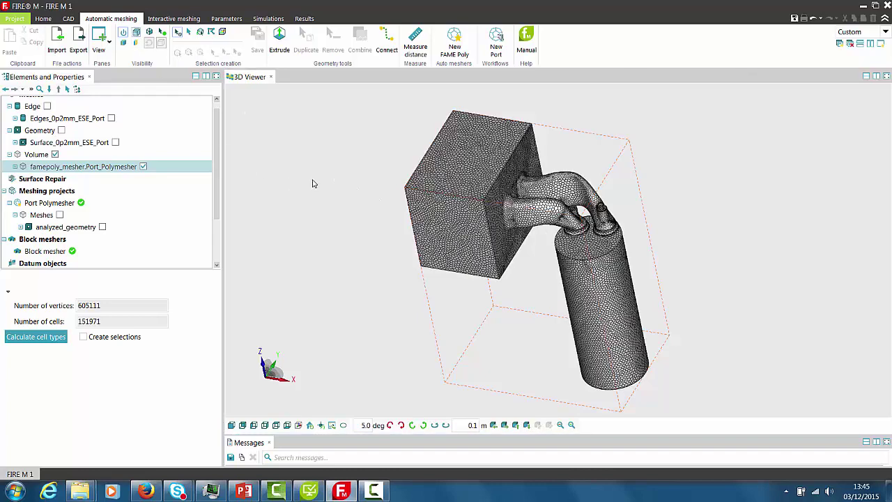
drag(313, 183, 304, 197)
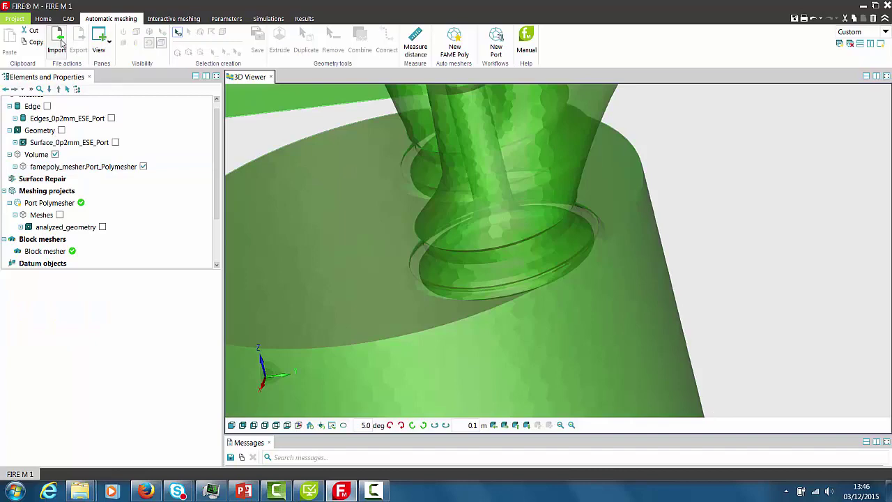
Step: Import Position_3's famepoly_mesher.Port_Polymesher.flm from FIRE_M_1, then hide the (2) volume
click(61, 42)
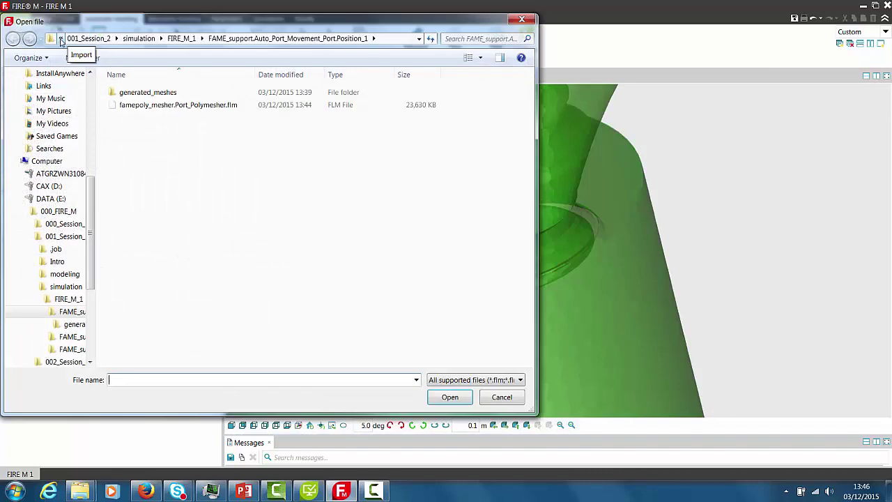
click(191, 38)
double_click(199, 116)
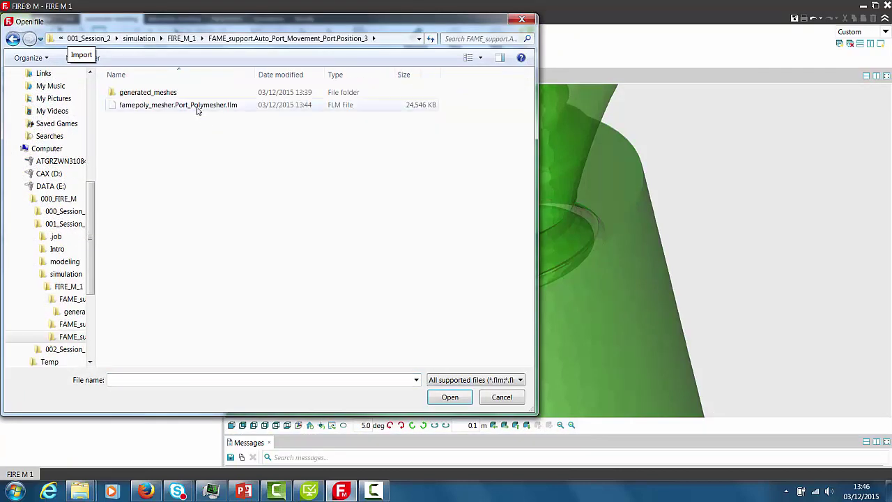
click(199, 106)
click(464, 400)
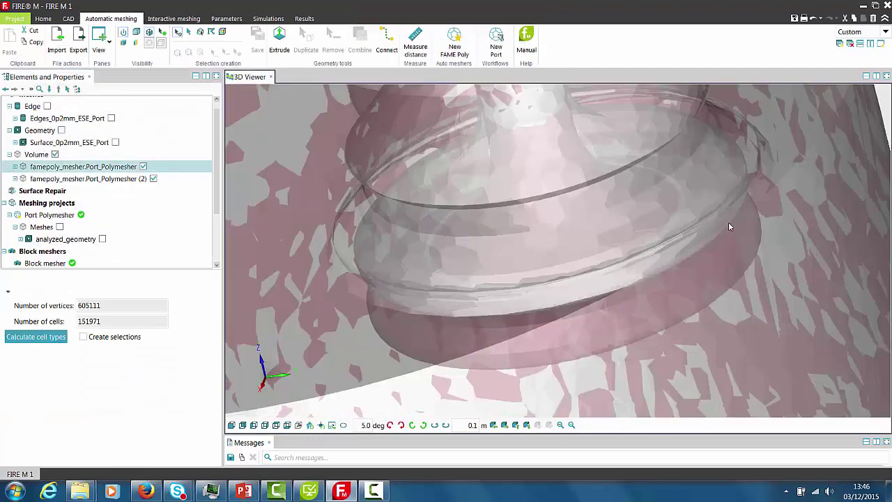
click(154, 178)
drag(397, 292, 416, 303)
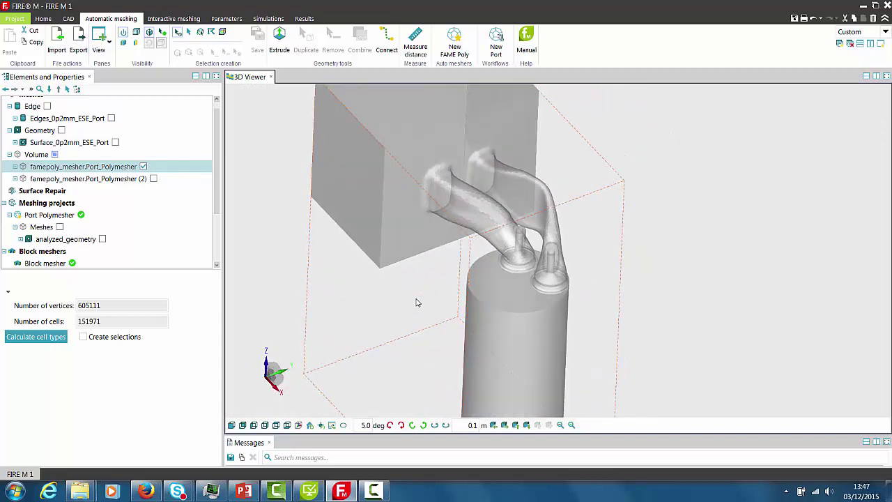
Step: Clip the polymesher volume with a cutting box, sliding its face inward and making the cut opaque
click(516, 290)
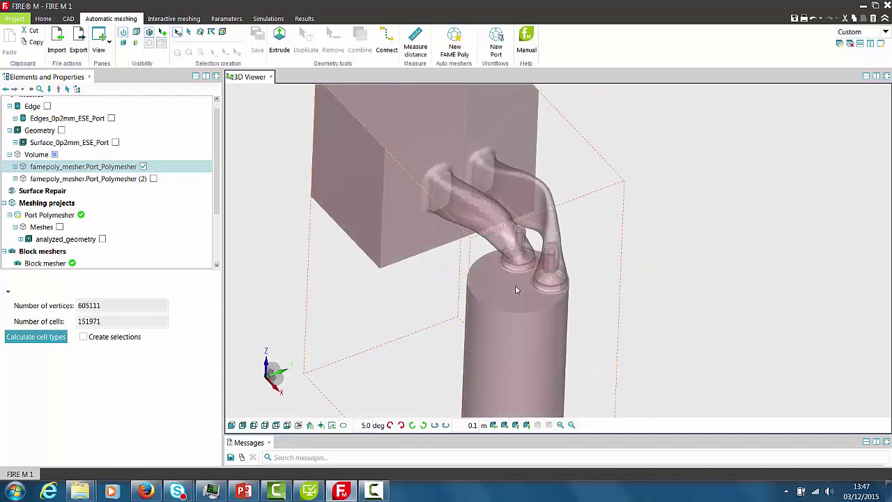
click(123, 42)
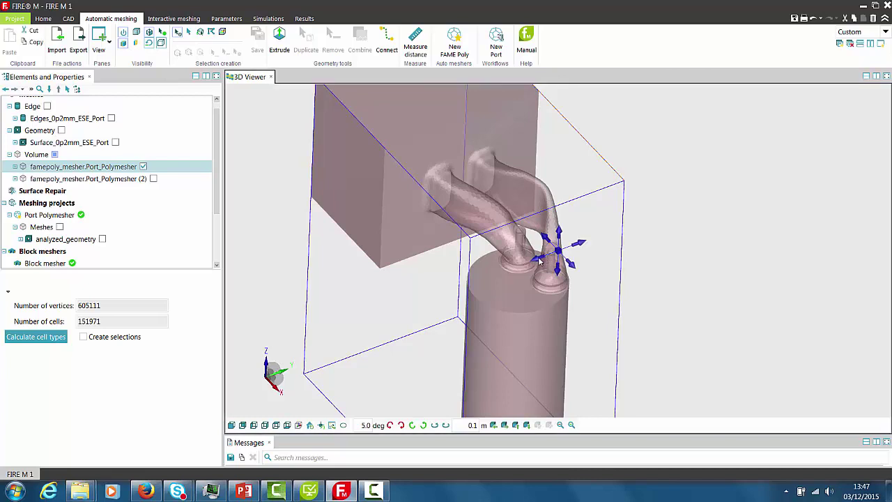
drag(542, 261, 661, 247)
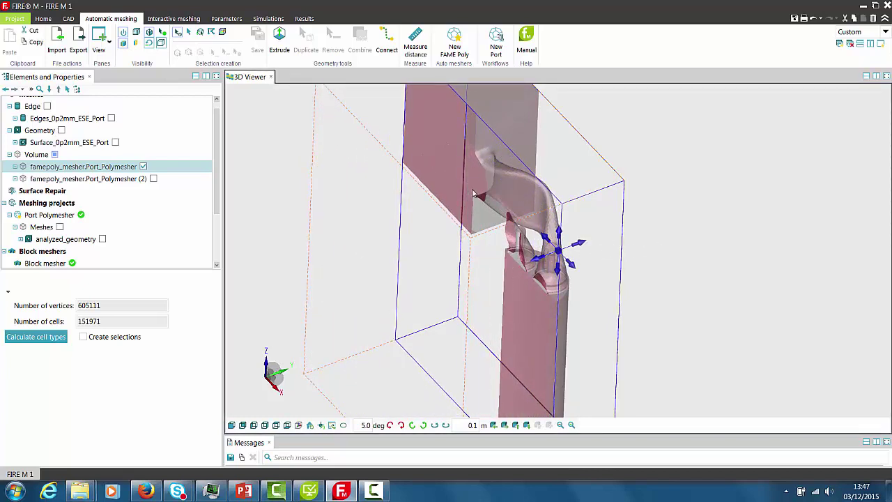
click(136, 40)
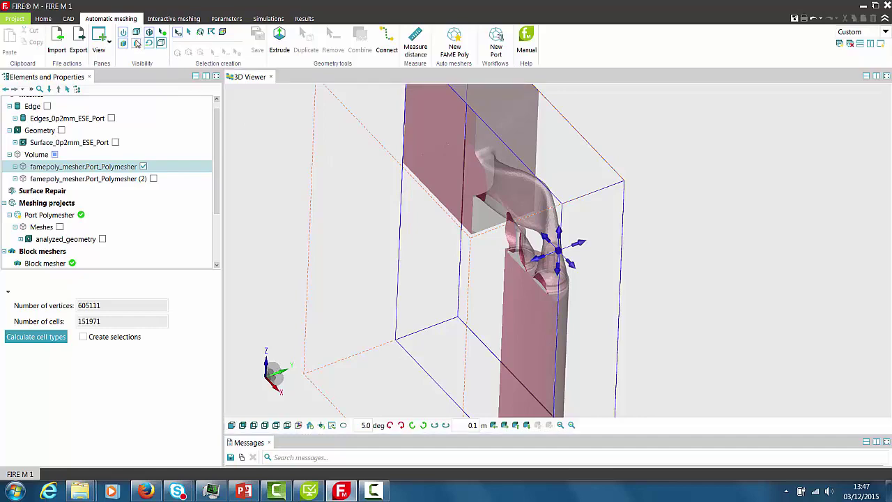
drag(325, 285, 472, 309)
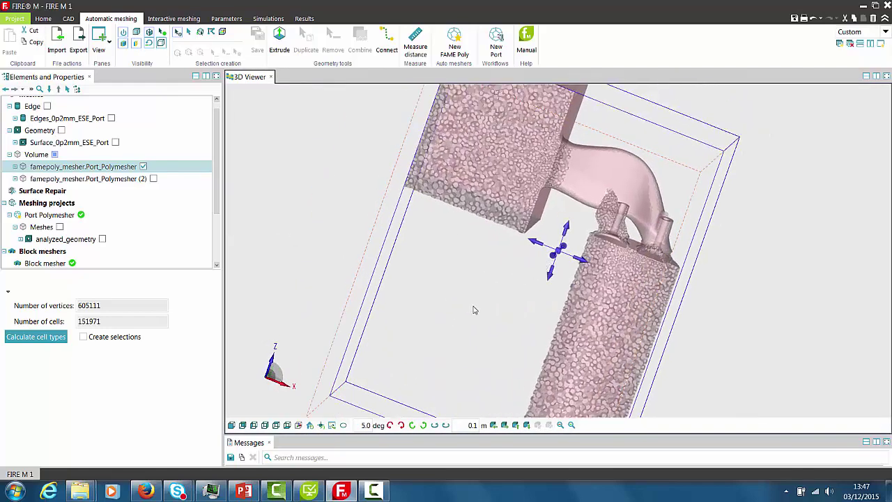
scroll(520, 299, up, 10)
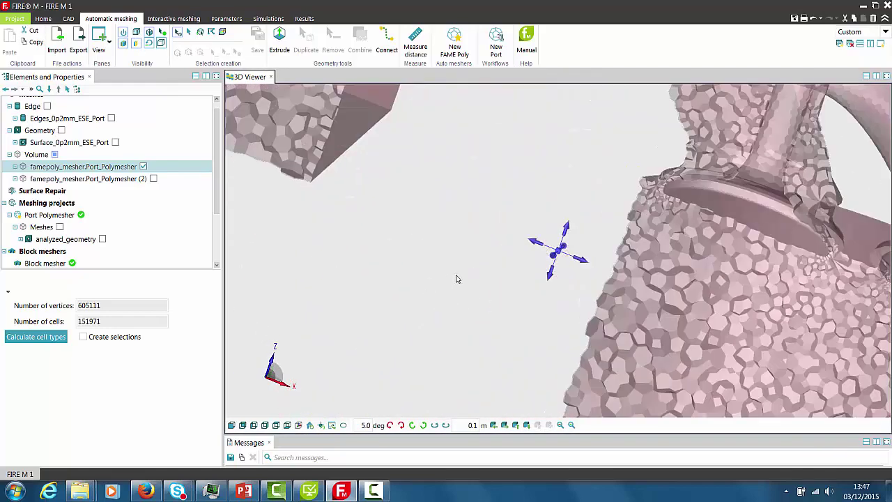
drag(457, 279, 234, 321)
Step: Show the cut cells shaded grey with outlines, inspect the interior, then remove the cut
click(138, 36)
click(143, 39)
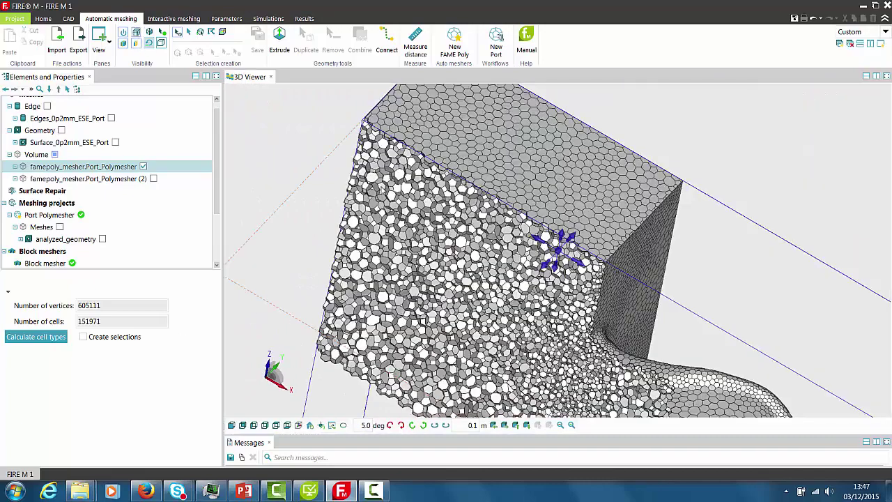
scroll(447, 189, up, 6)
scroll(467, 269, up, 6)
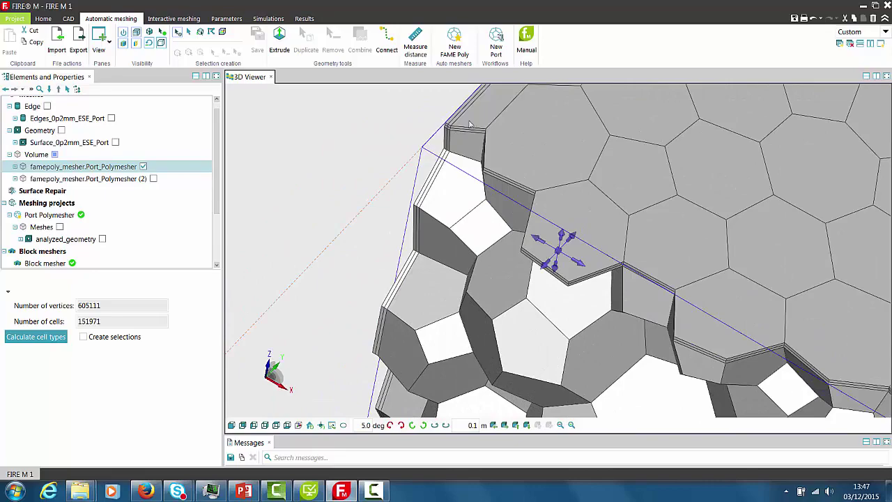
scroll(505, 343, down, 8)
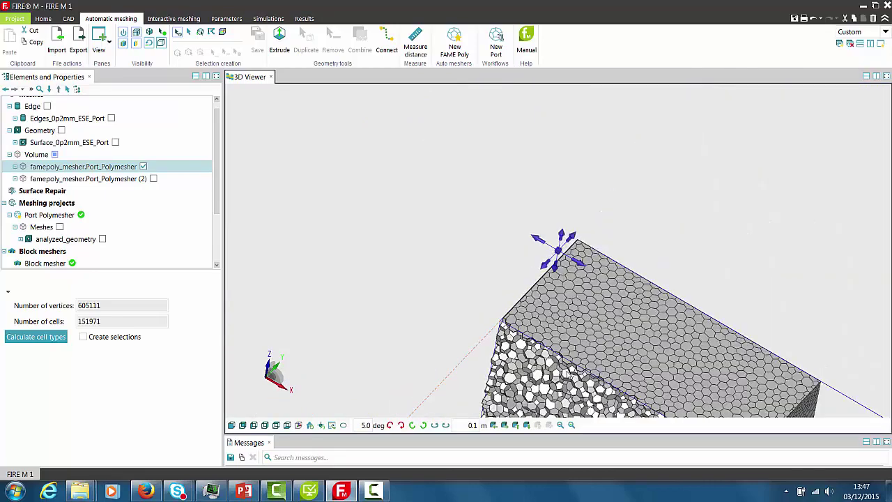
drag(570, 382, 668, 364)
scroll(507, 231, up, 5)
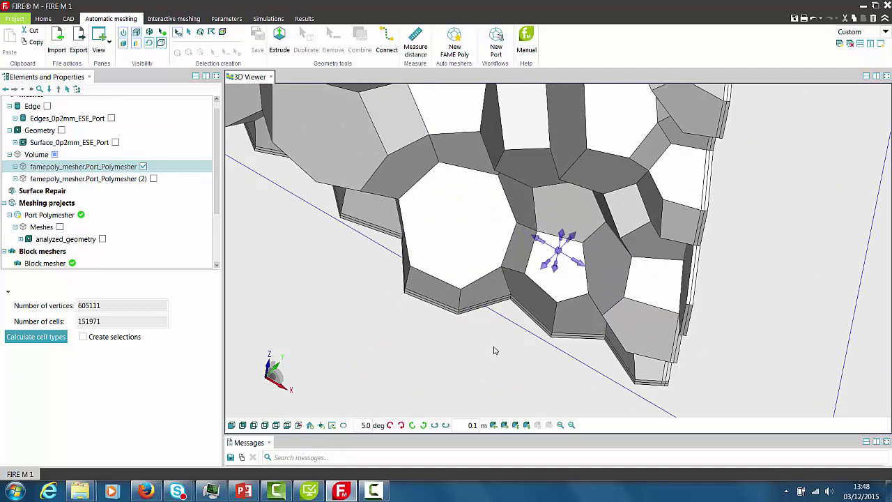
scroll(495, 345, down, 10)
scroll(617, 357, down, 5)
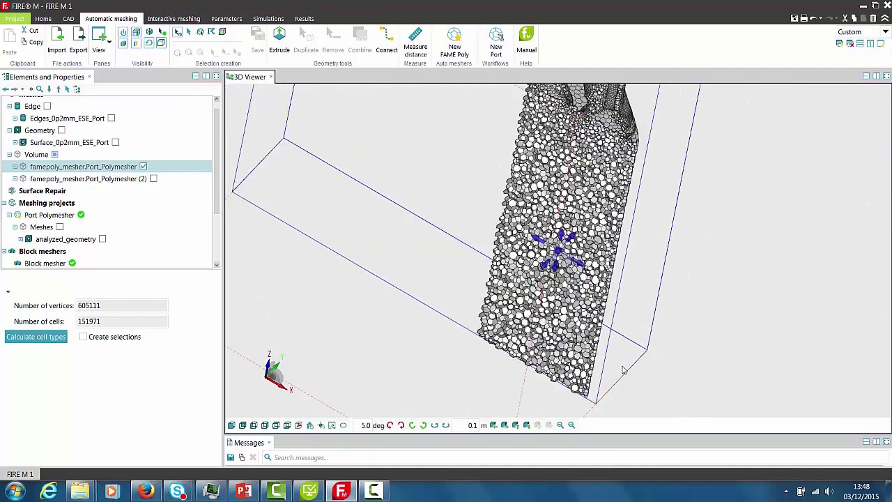
drag(626, 346, 592, 309)
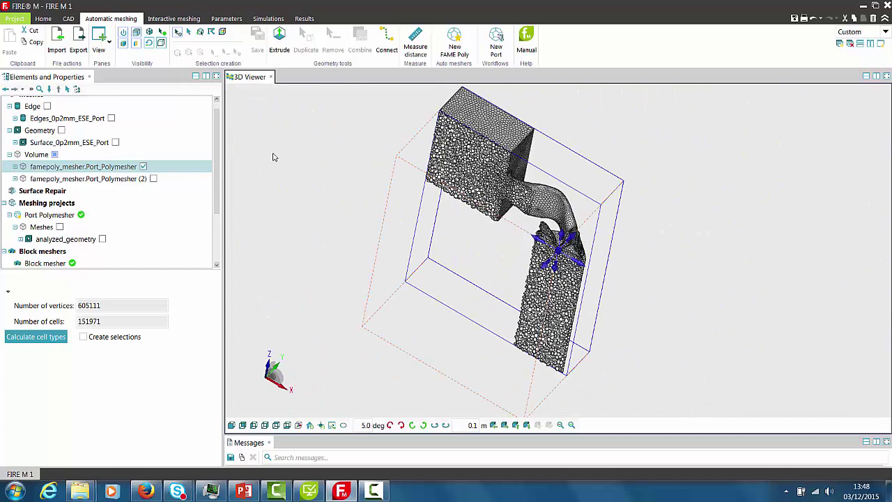
click(124, 44)
click(124, 44)
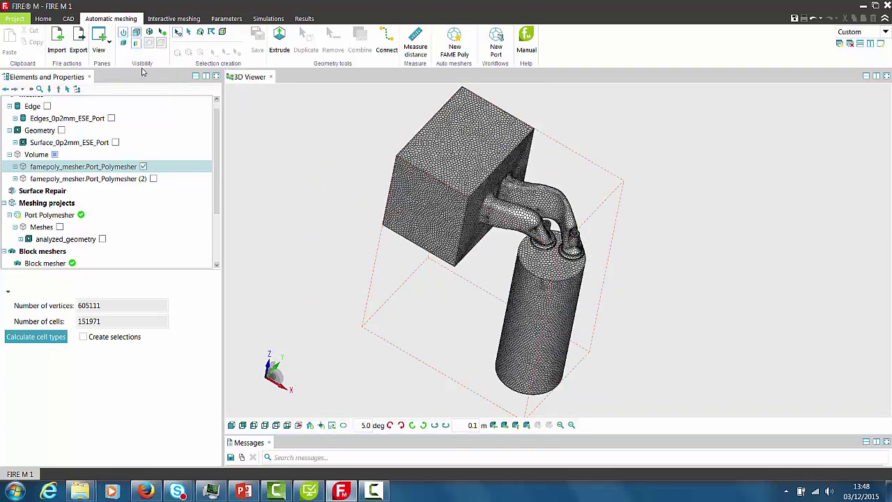